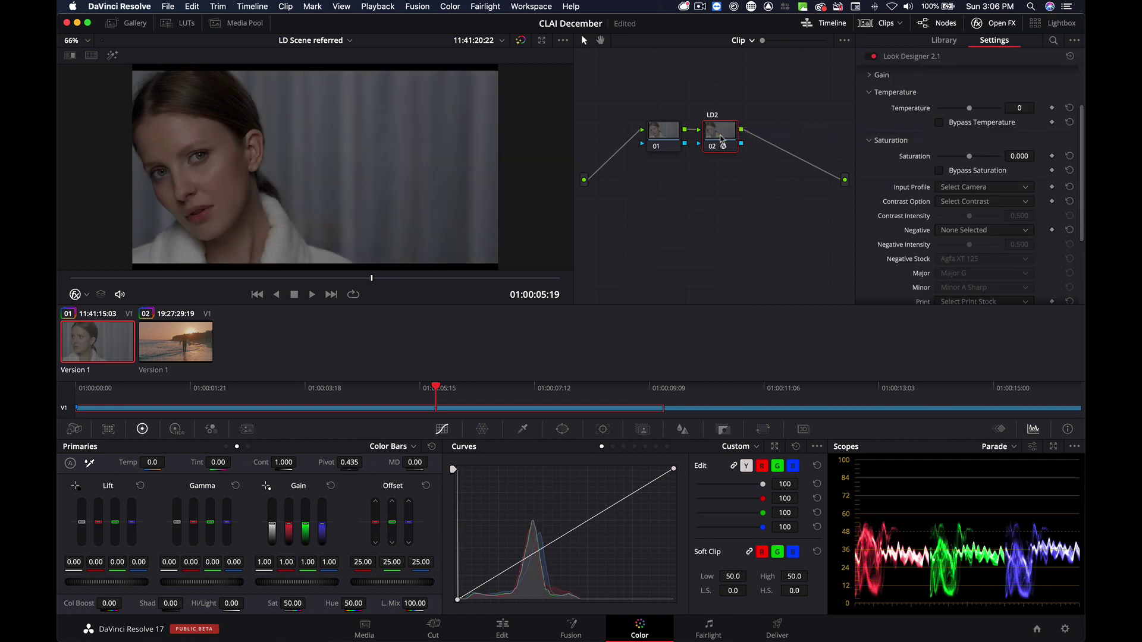
# Set the LD2 node's input profile to RED IPP2 WGRGB Log3G10 and its output profile to ARRI AWG LogC
pyautogui.click(985, 186)
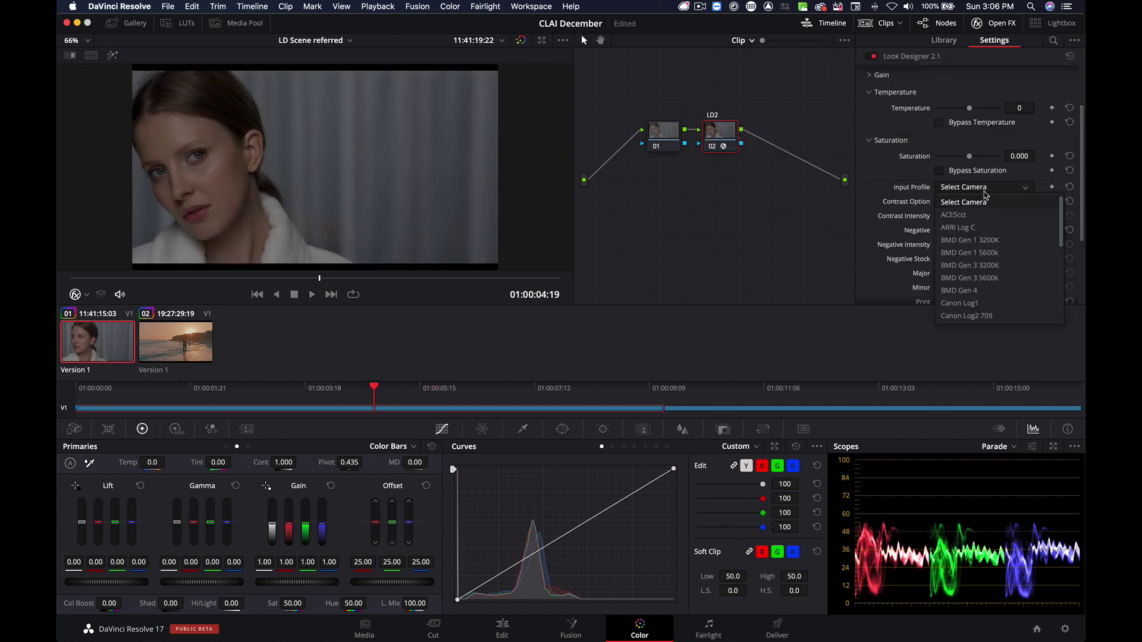
pyautogui.scroll(-3, 1007, 254)
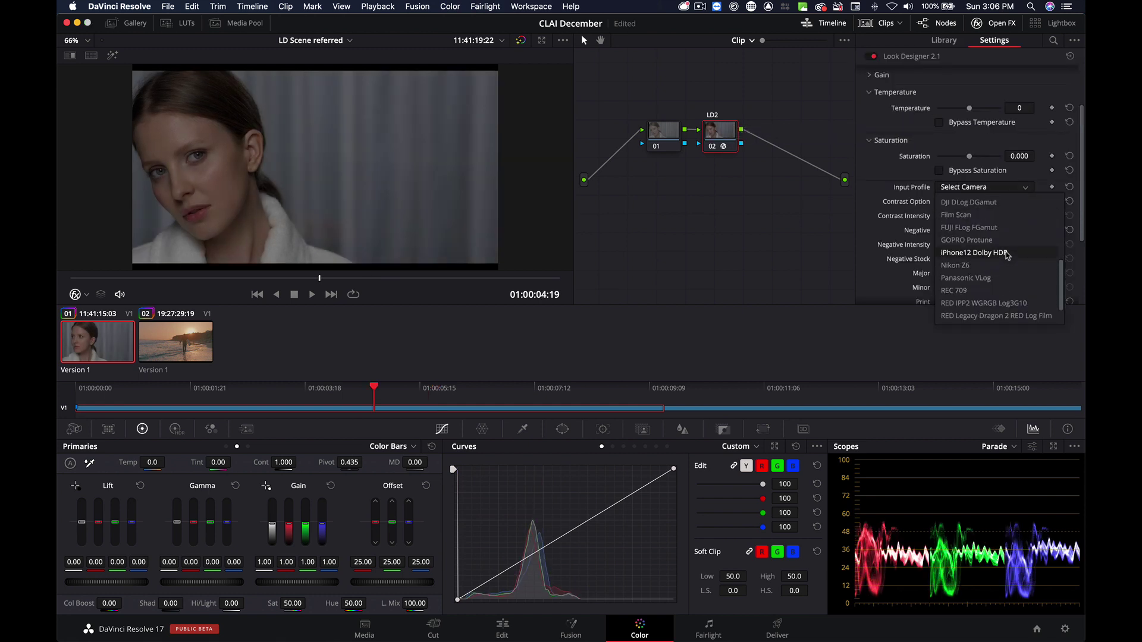
pyautogui.click(1006, 302)
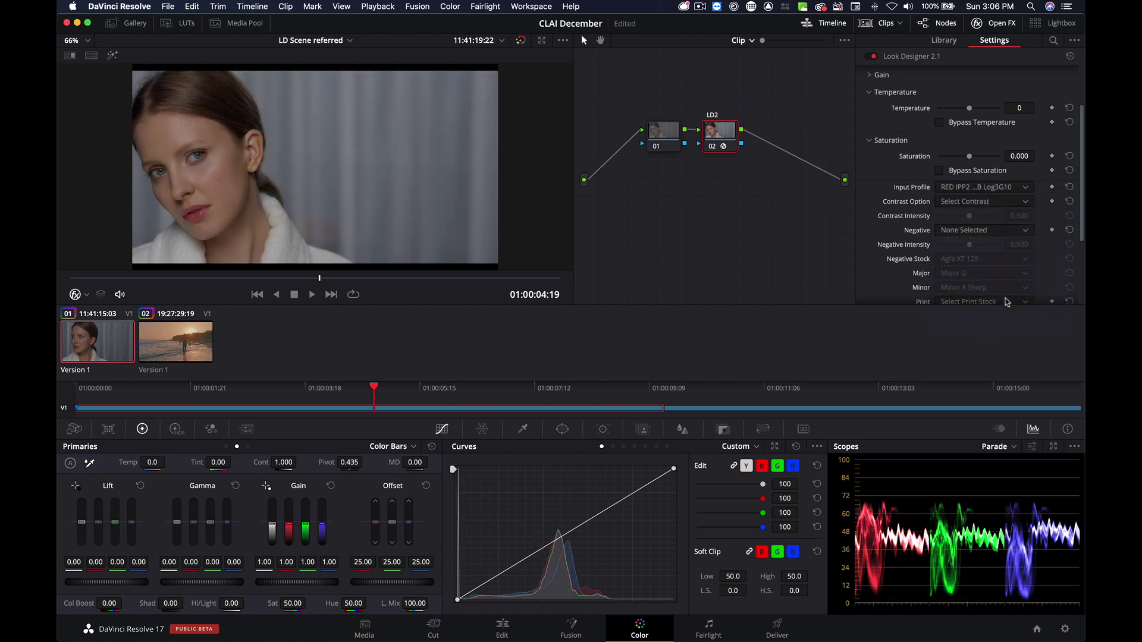
pyautogui.scroll(-4, 1043, 235)
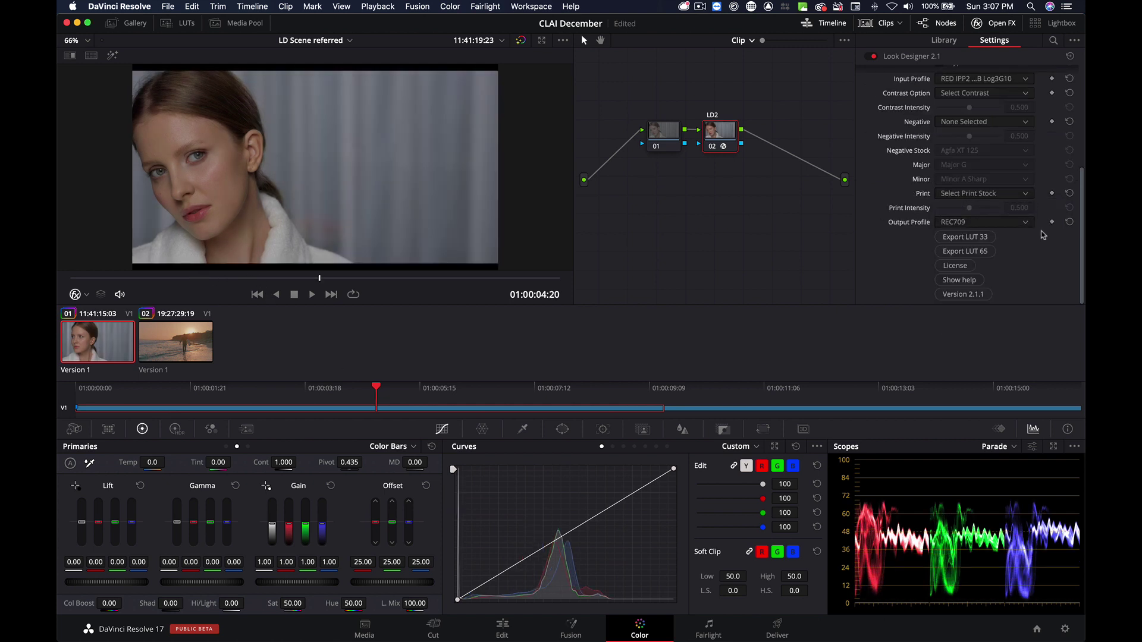
pyautogui.click(1019, 222)
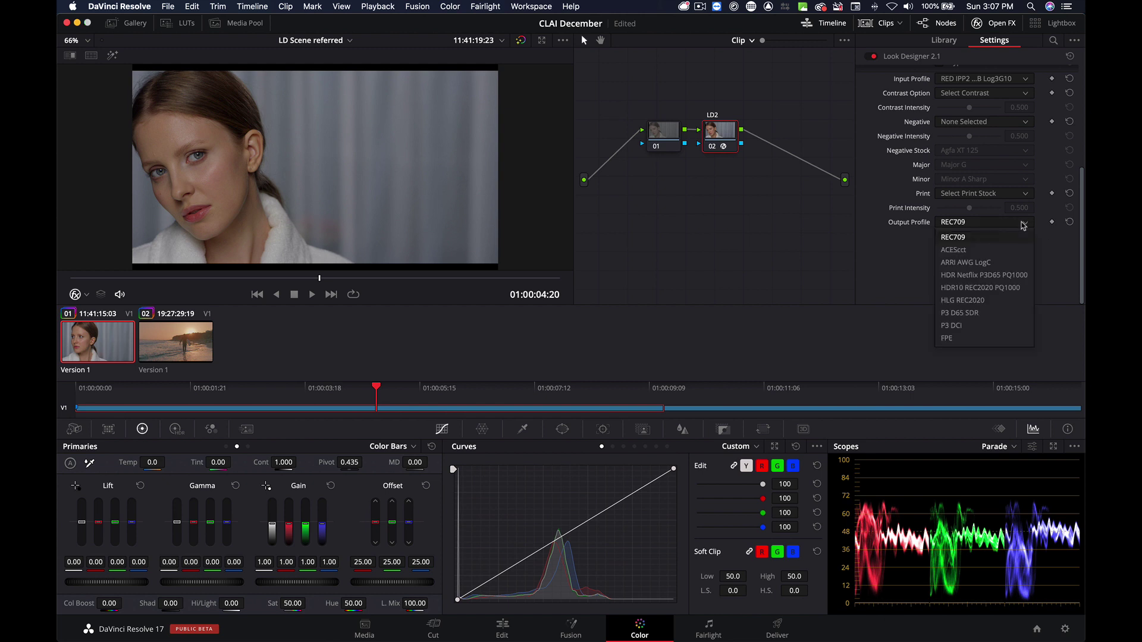
pyautogui.click(965, 263)
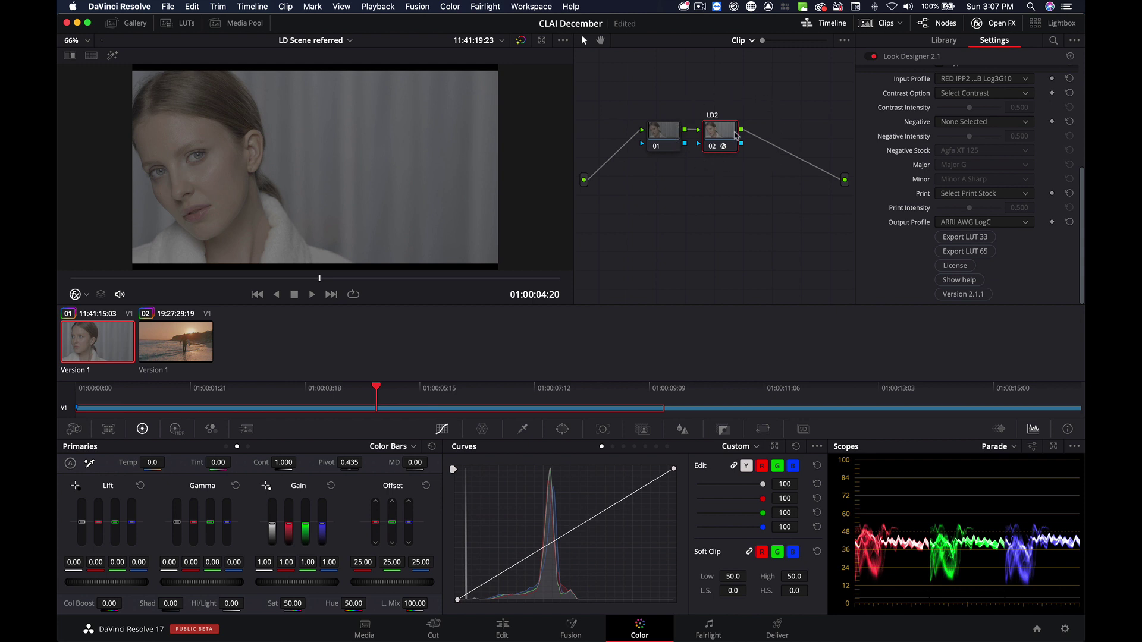
# Apply the LD-ODT-LOGC-709 LUT to the timeline-level ODT 709 node and return to the clip-level node graph
pyautogui.click(752, 41)
pyautogui.click(756, 70)
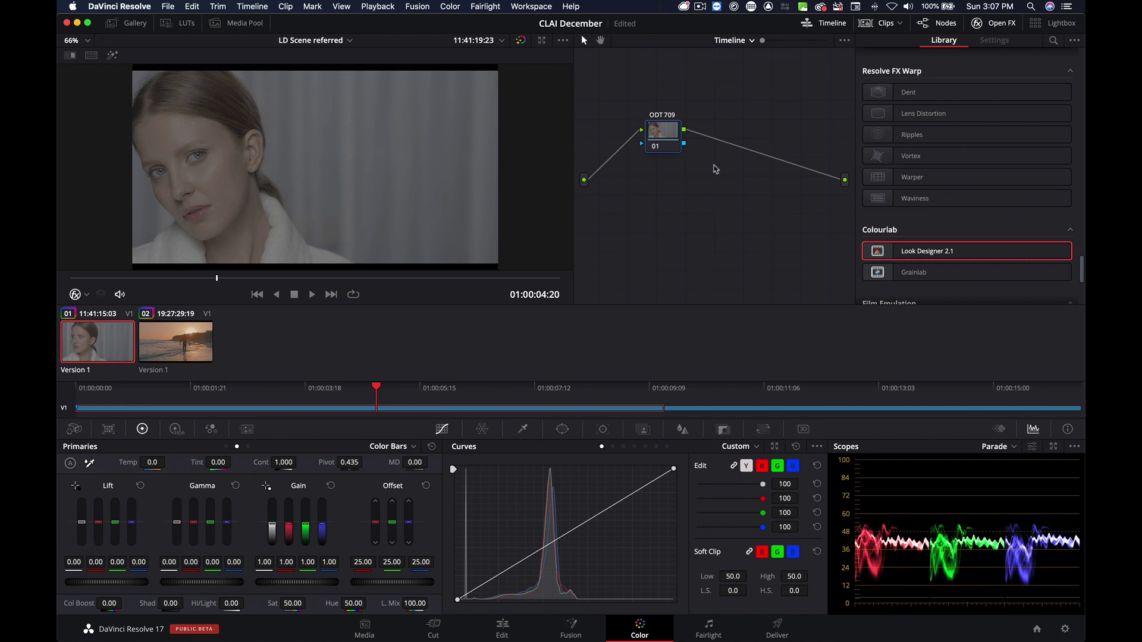
pyautogui.click(180, 23)
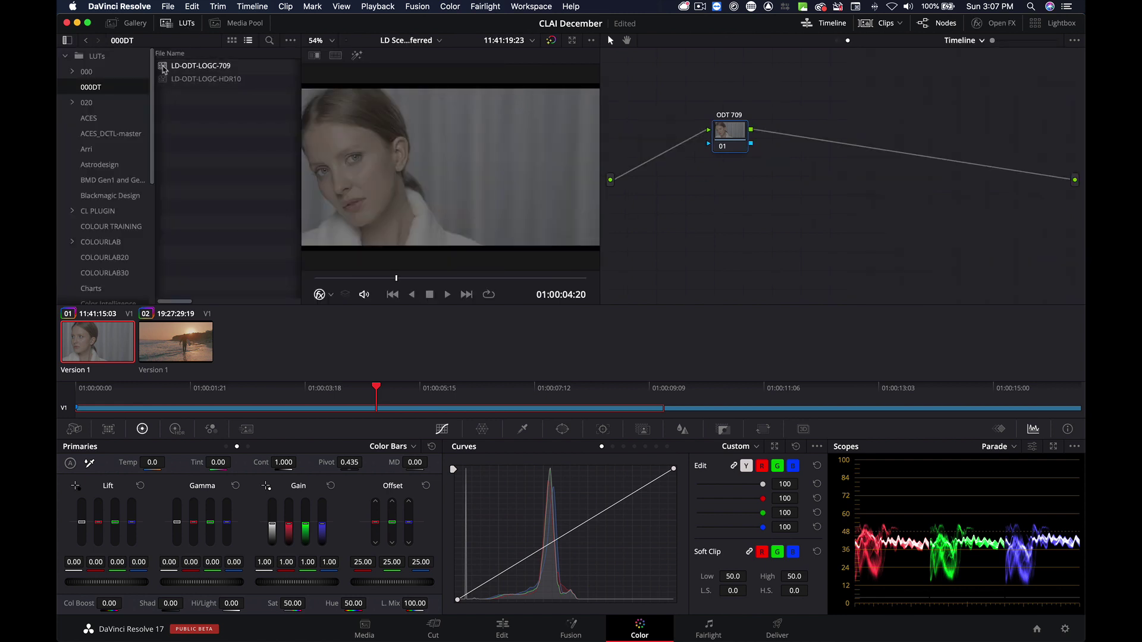
pyautogui.moveTo(163, 69); pyautogui.dragTo(731, 139)
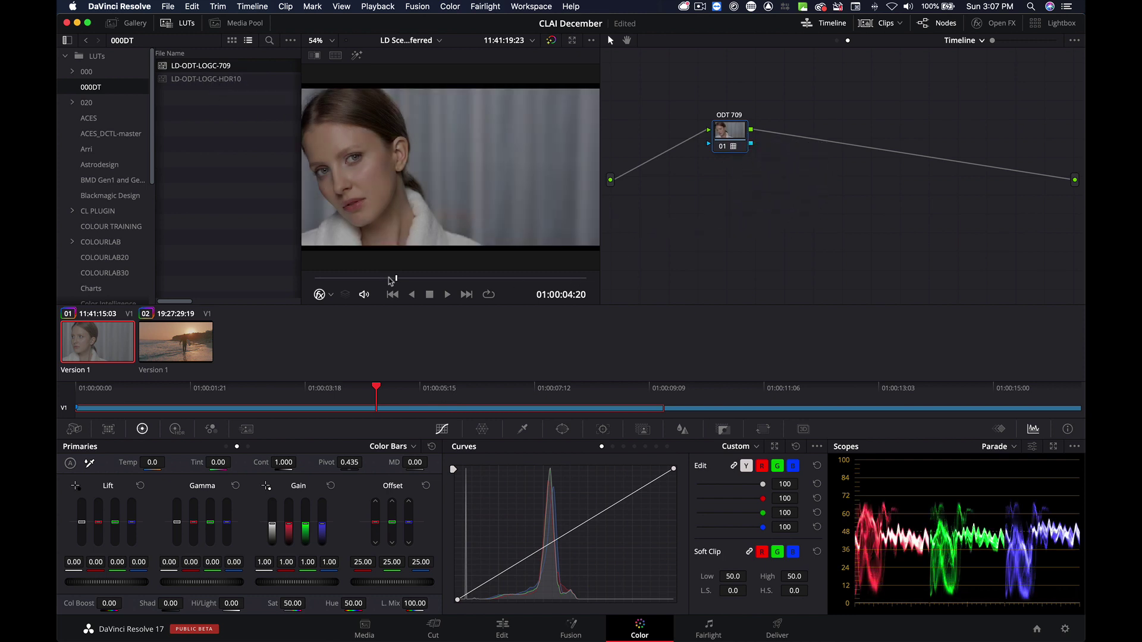
pyautogui.click(429, 295)
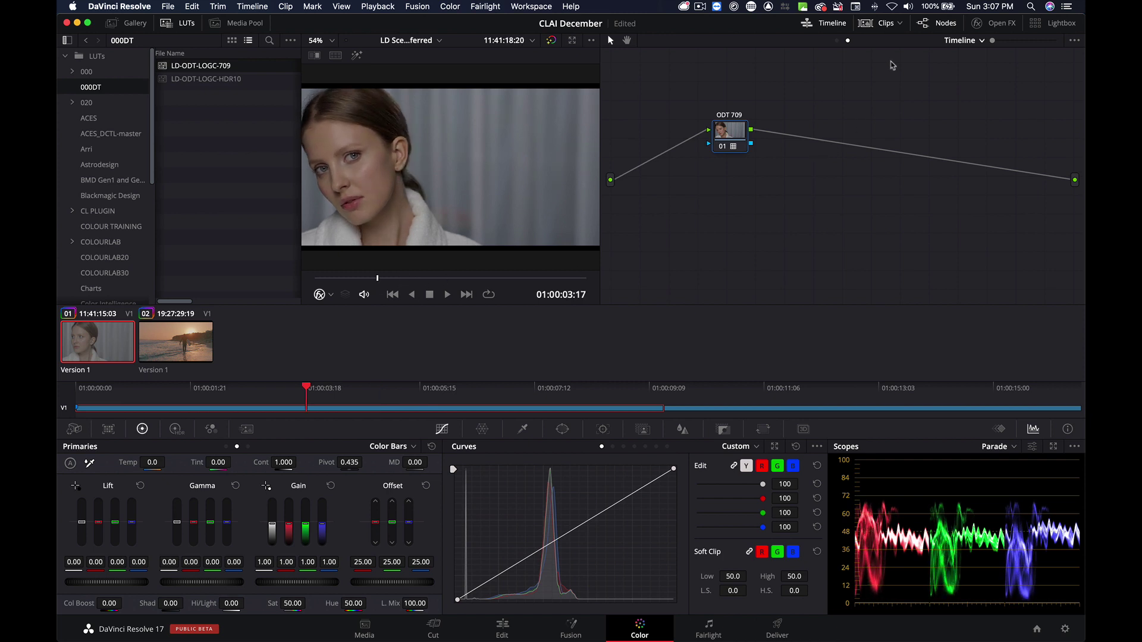
pyautogui.click(837, 41)
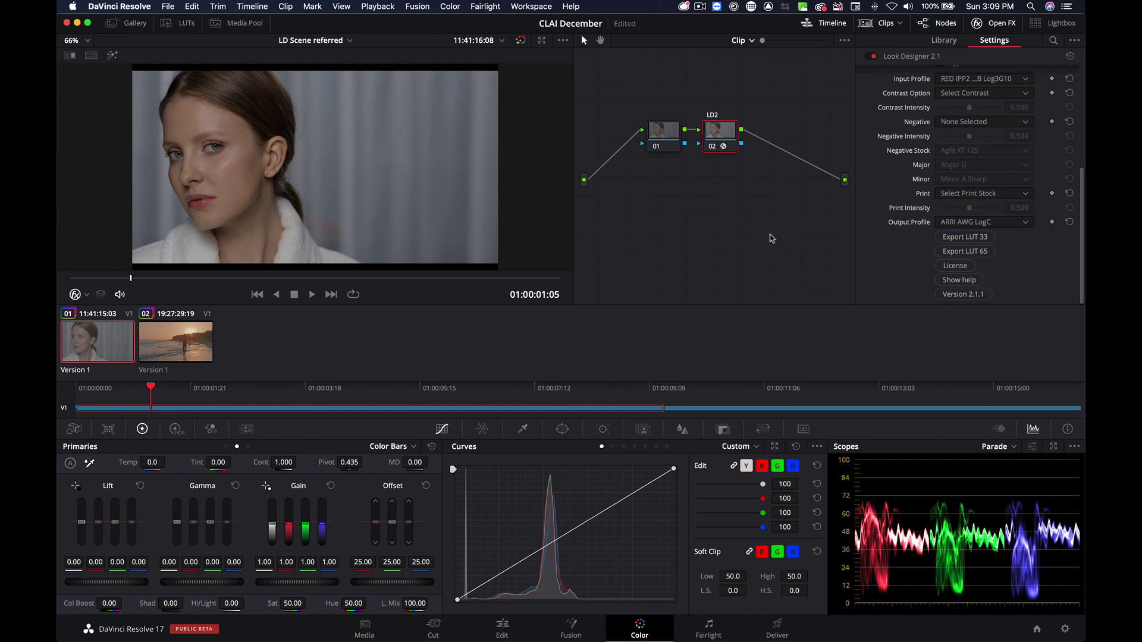
# Try the S2, F2 and F3 contrast options on the LD2 node
pyautogui.scroll(1, 831, 210)
pyautogui.scroll(5, 942, 197)
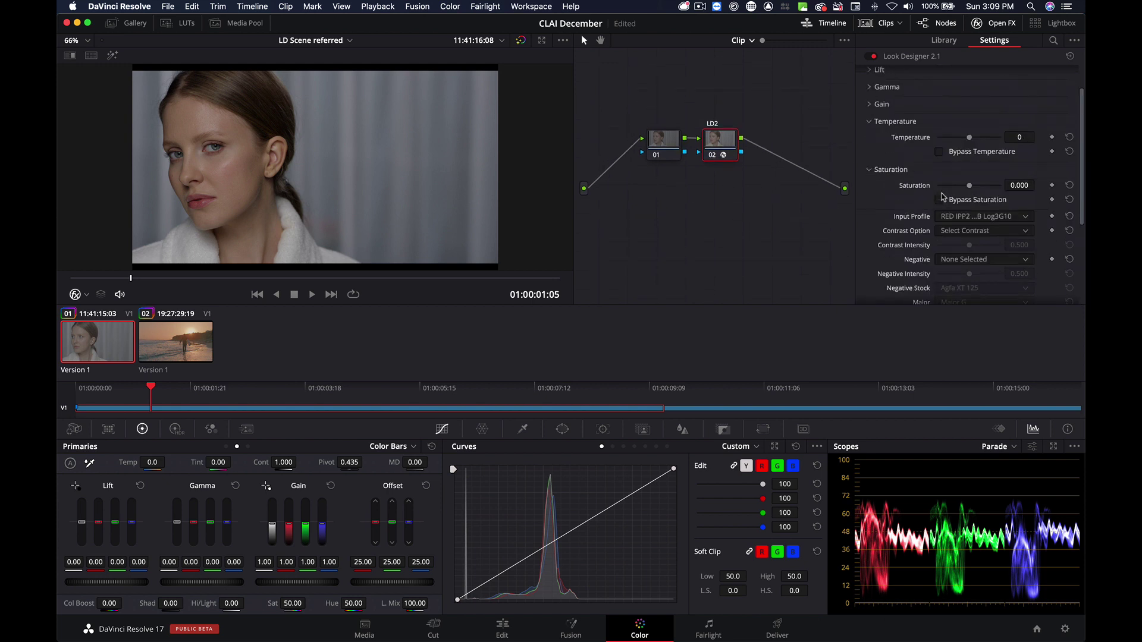
pyautogui.scroll(-3, 972, 208)
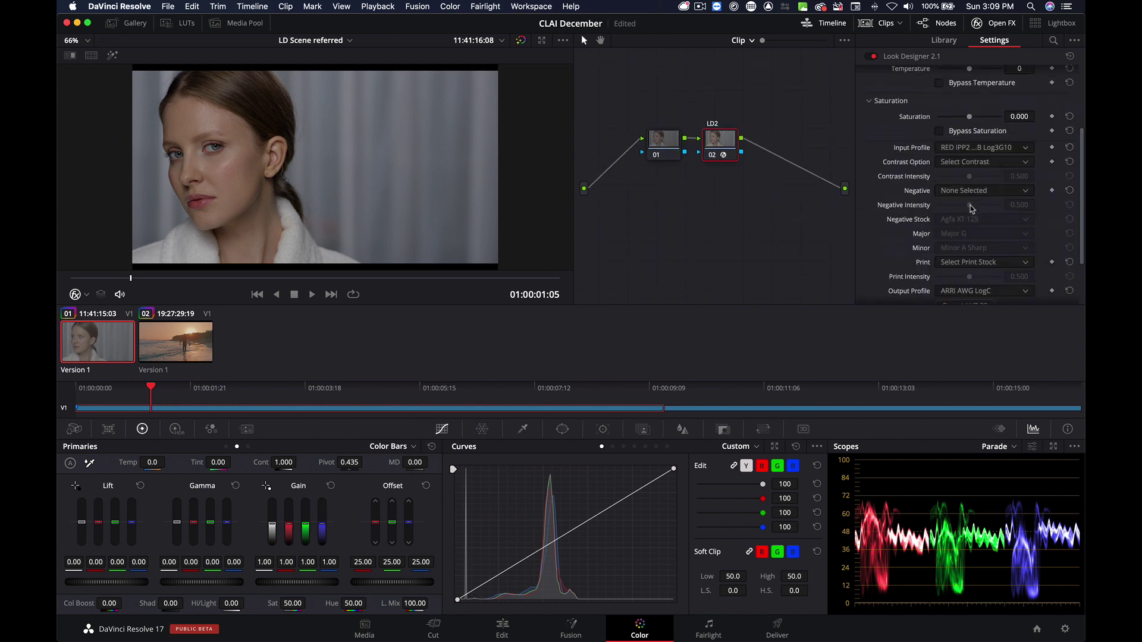
pyautogui.click(992, 167)
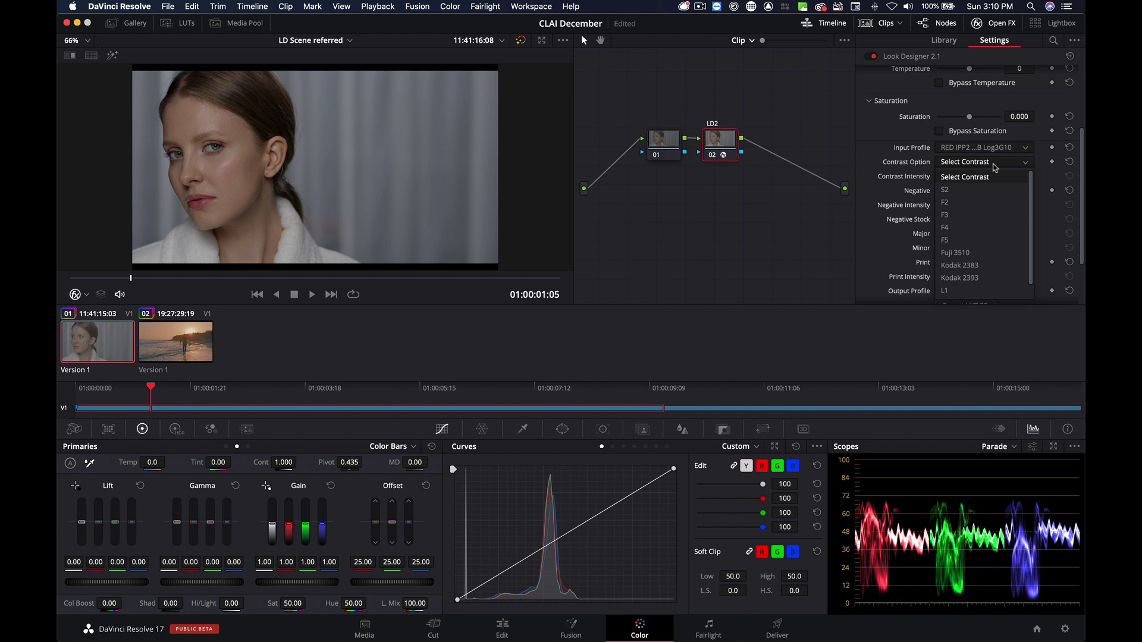
pyautogui.click(969, 191)
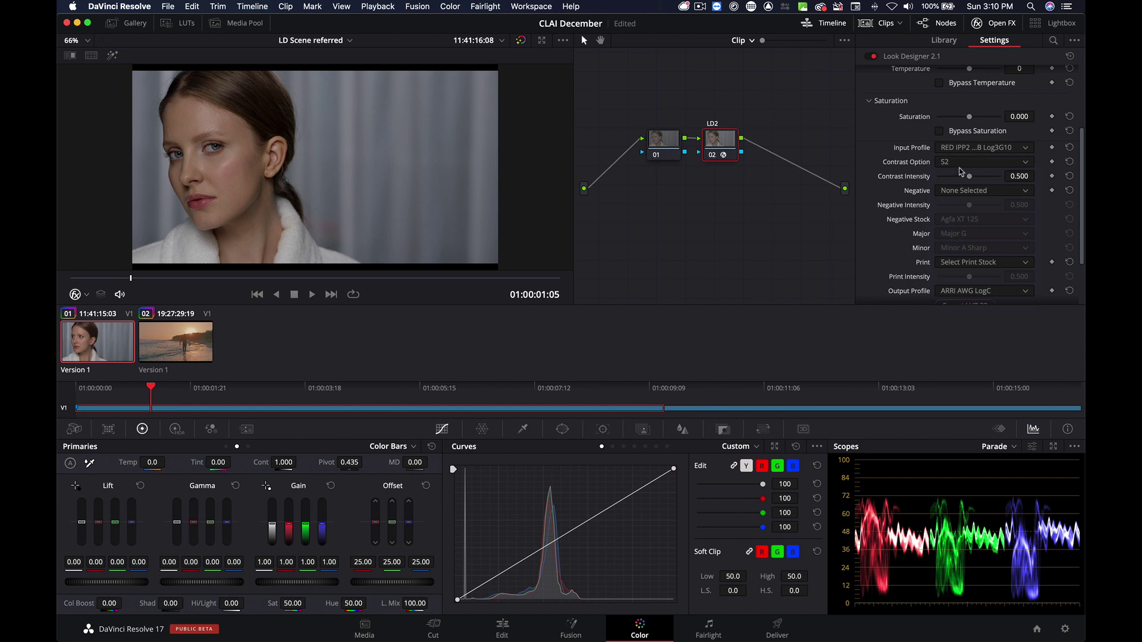
pyautogui.click(960, 164)
pyautogui.click(962, 204)
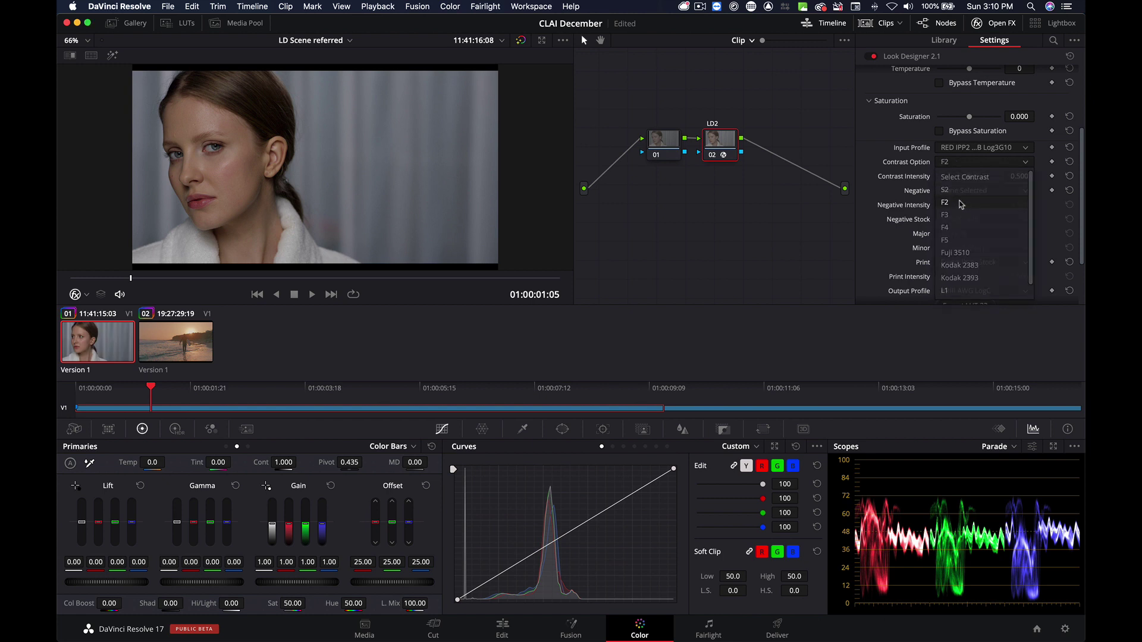
pyautogui.click(956, 168)
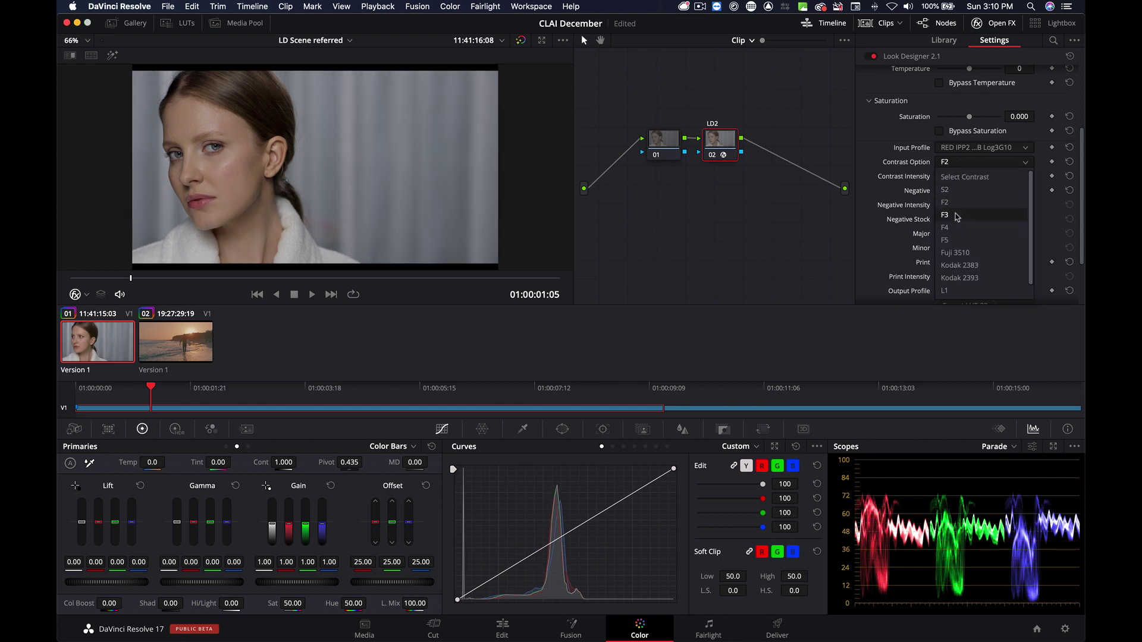
pyautogui.click(957, 216)
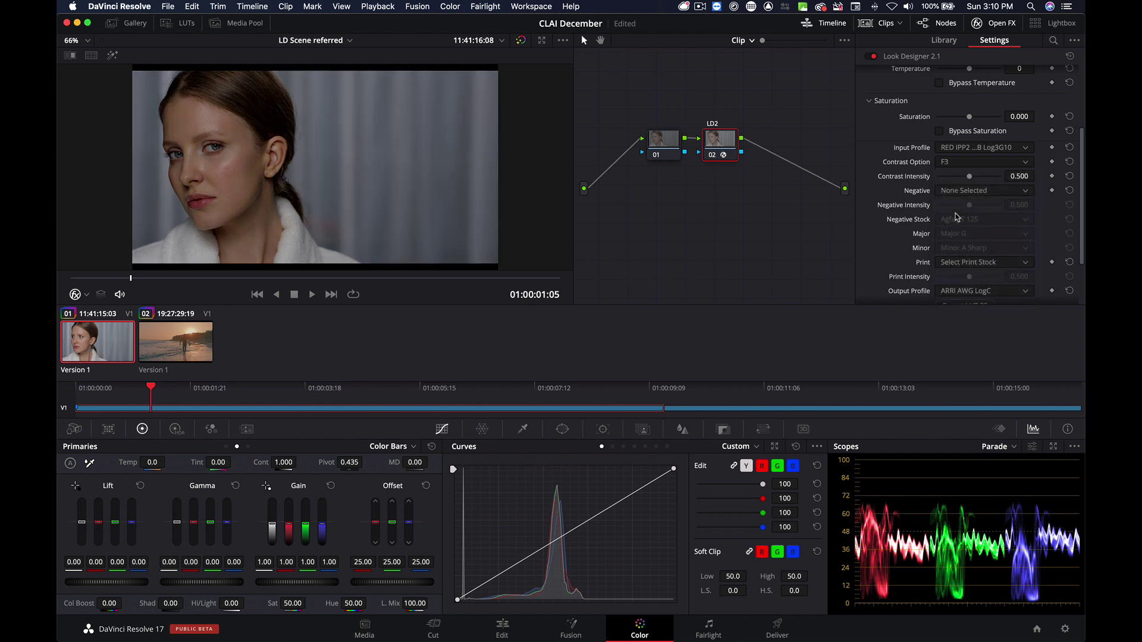
# Set the LD2 node's contrast option to Kodak 2383 and its print stock to Kodak Vision Color Print 2383
pyautogui.click(955, 166)
pyautogui.click(975, 265)
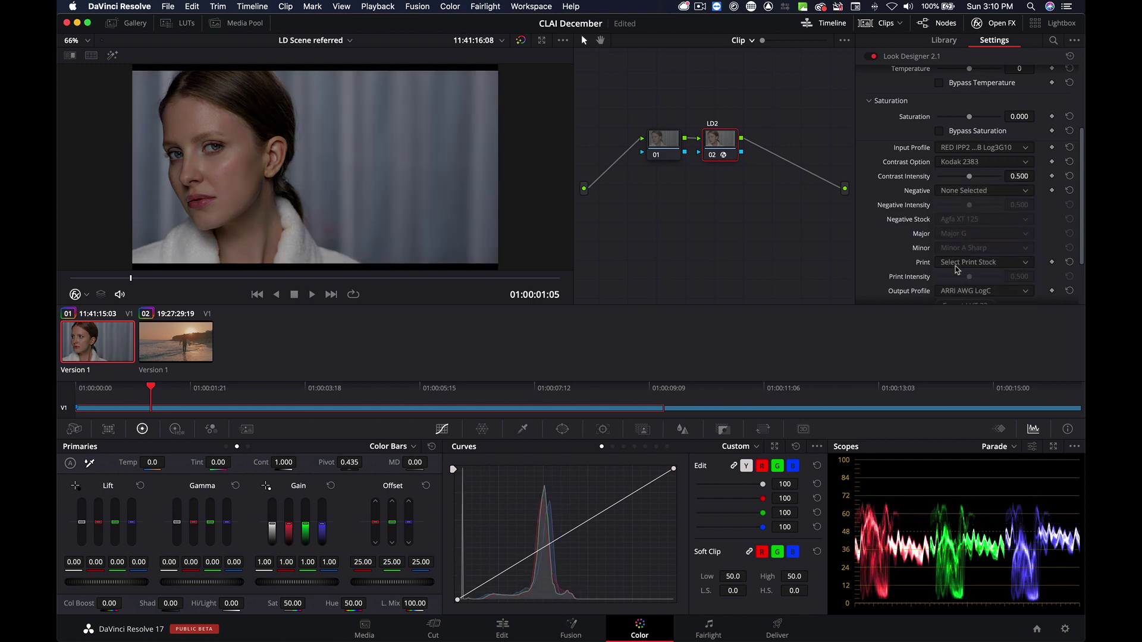
pyautogui.scroll(-3, 976, 246)
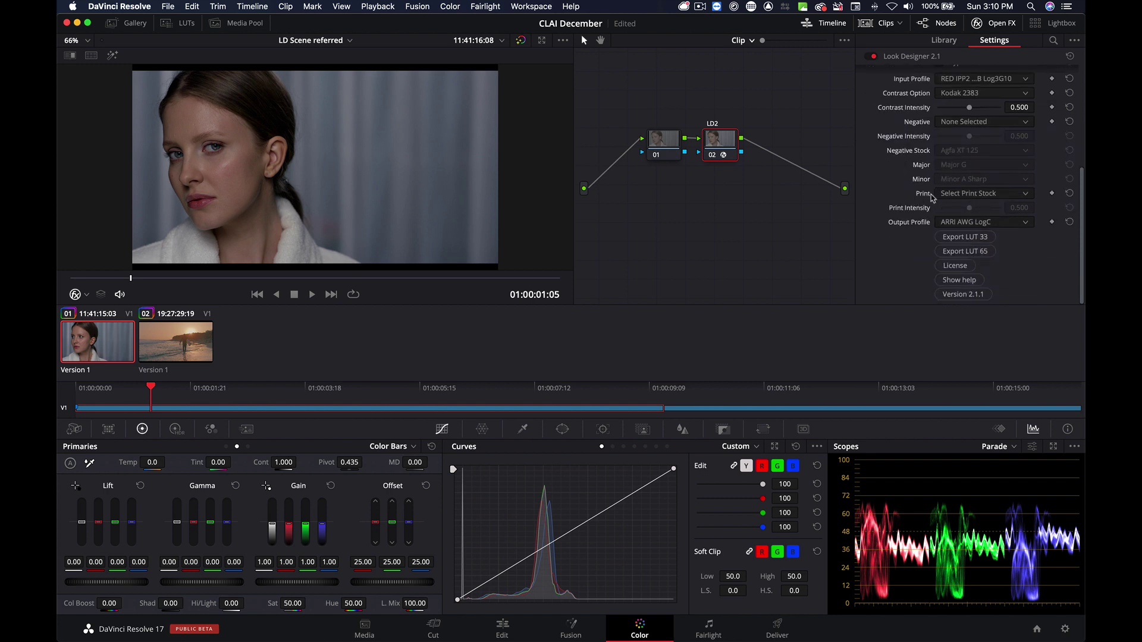
pyautogui.click(990, 195)
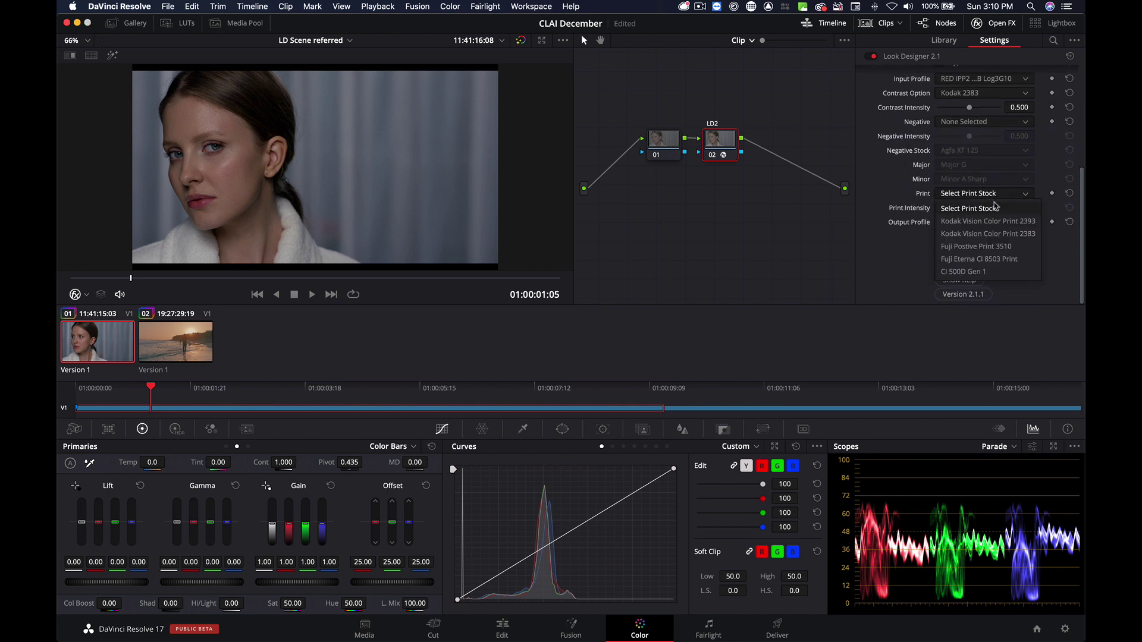
pyautogui.click(1005, 234)
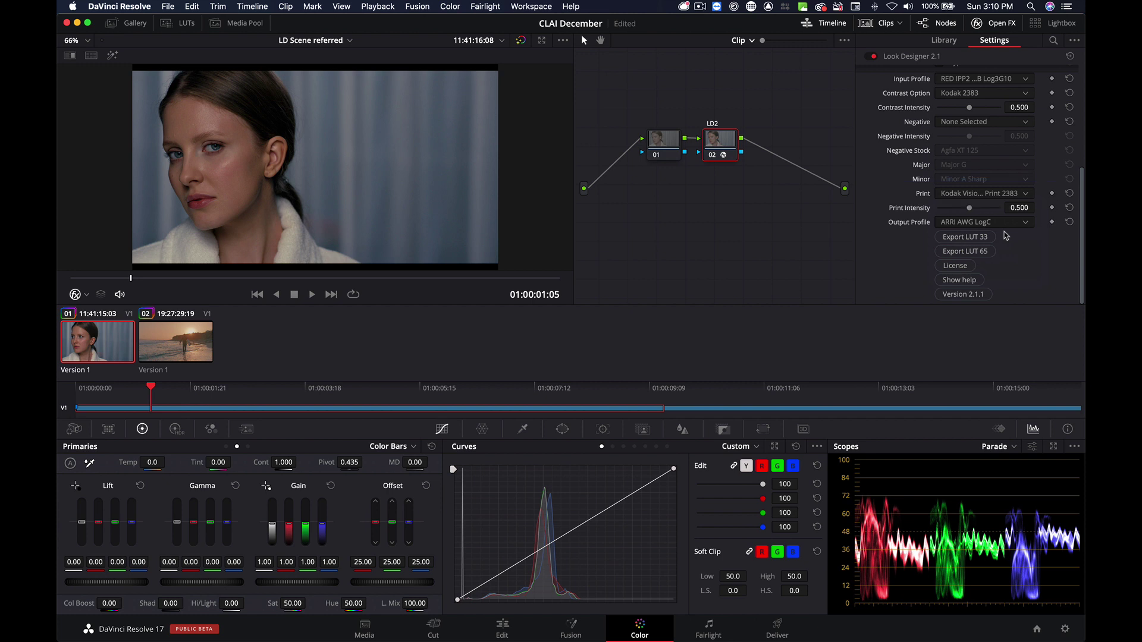
# Warm the clip by setting the Look Designer temperature to 212
pyautogui.scroll(5, 1005, 236)
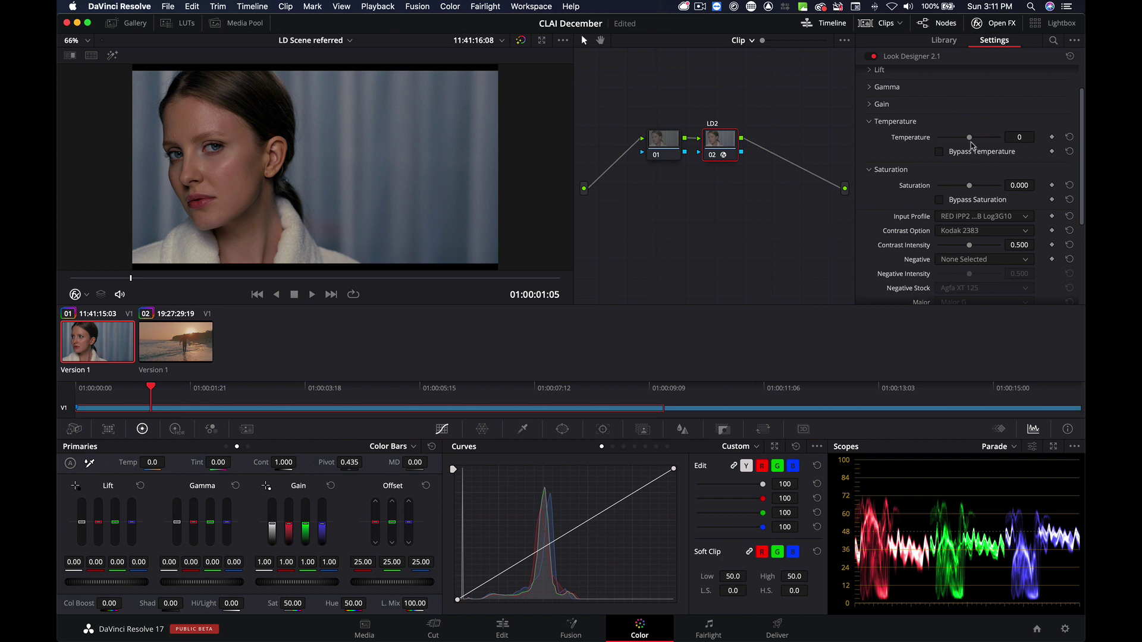
pyautogui.moveTo(971, 141); pyautogui.dragTo(973, 143)
# Set the LD2 node's negative type to Negative Stock and browse the available film stocks
pyautogui.scroll(-3, 1023, 236)
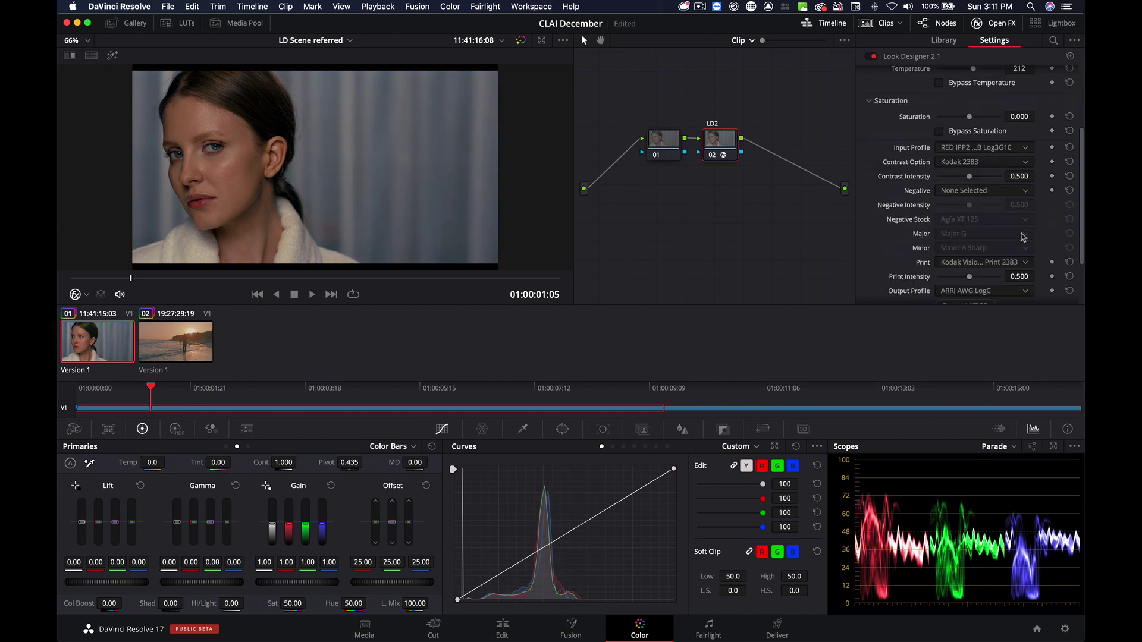
pyautogui.scroll(-2, 1022, 238)
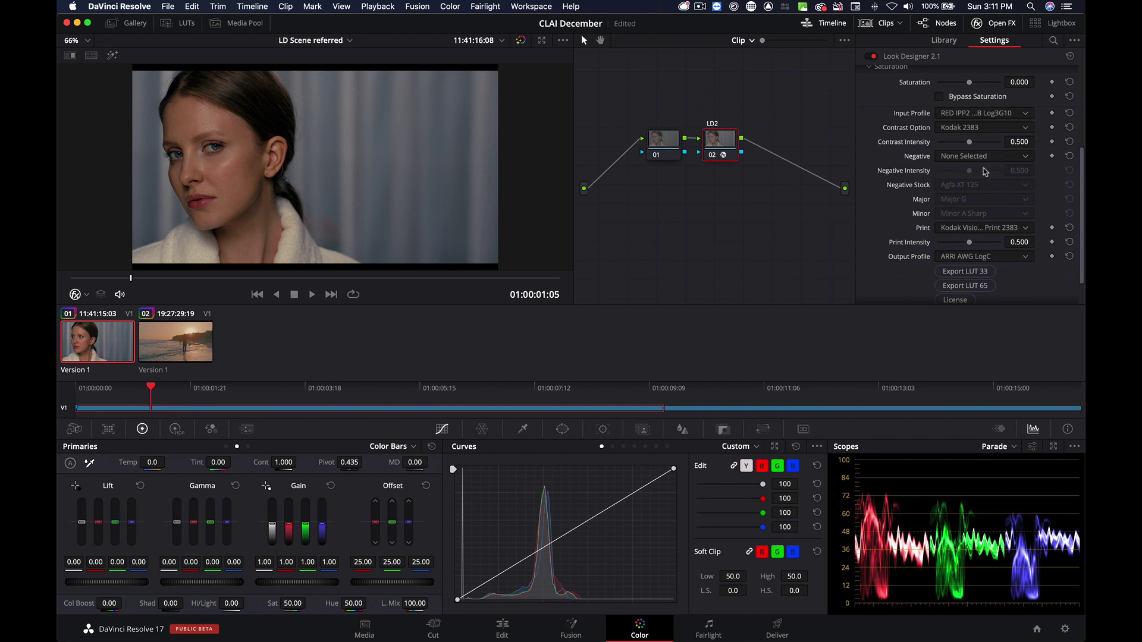
pyautogui.click(1019, 158)
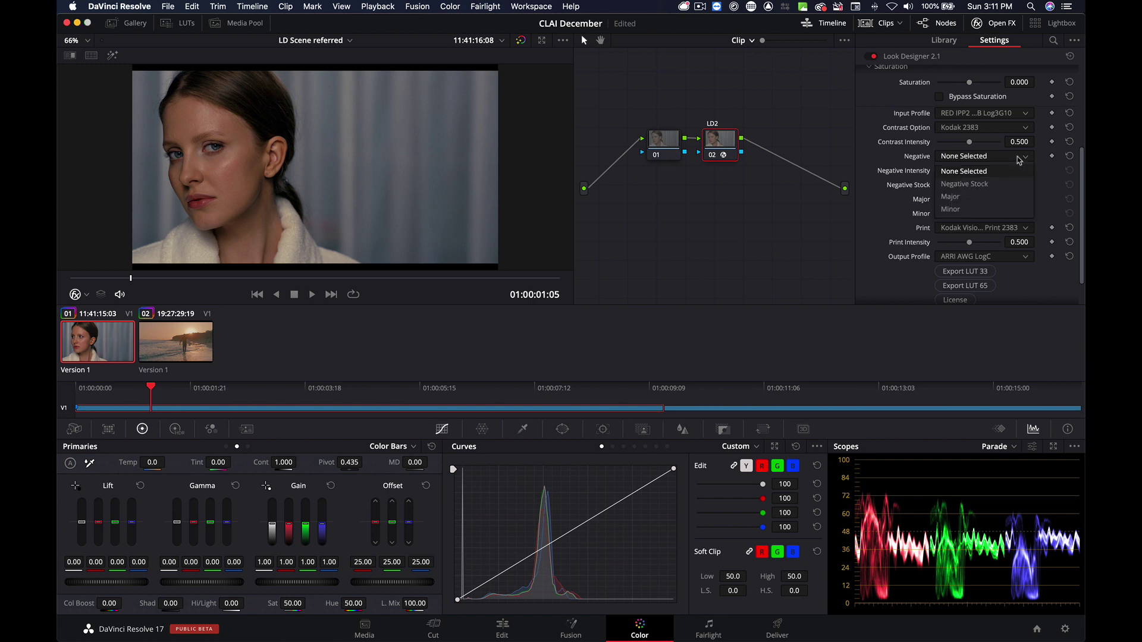
pyautogui.click(998, 185)
pyautogui.click(1026, 186)
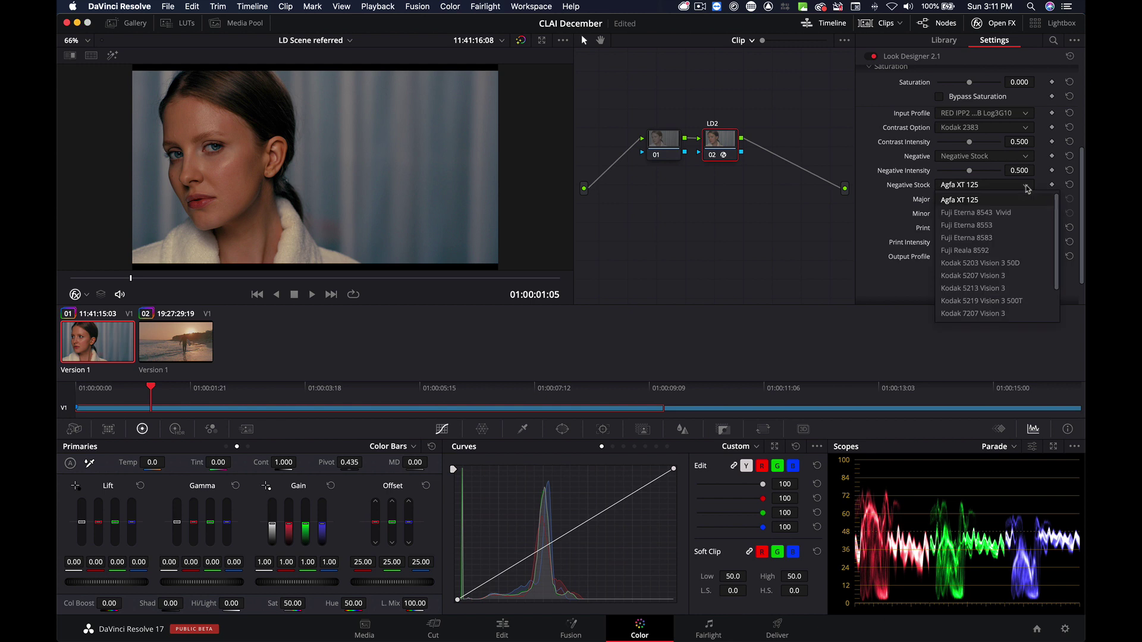
pyautogui.scroll(-2, 1057, 222)
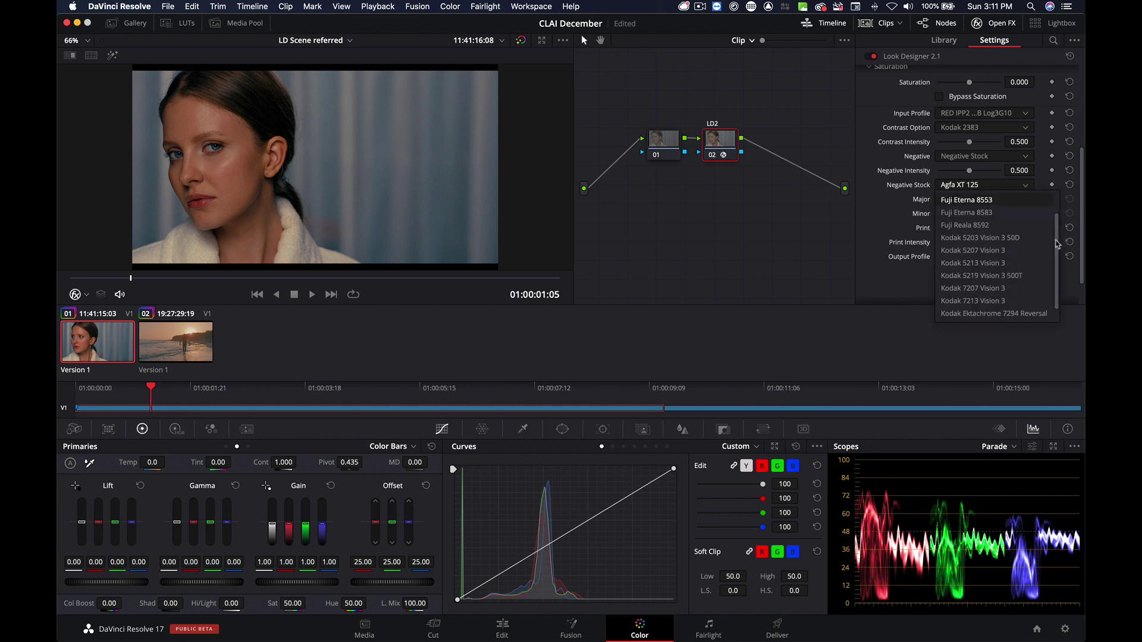
pyautogui.scroll(2, 1060, 206)
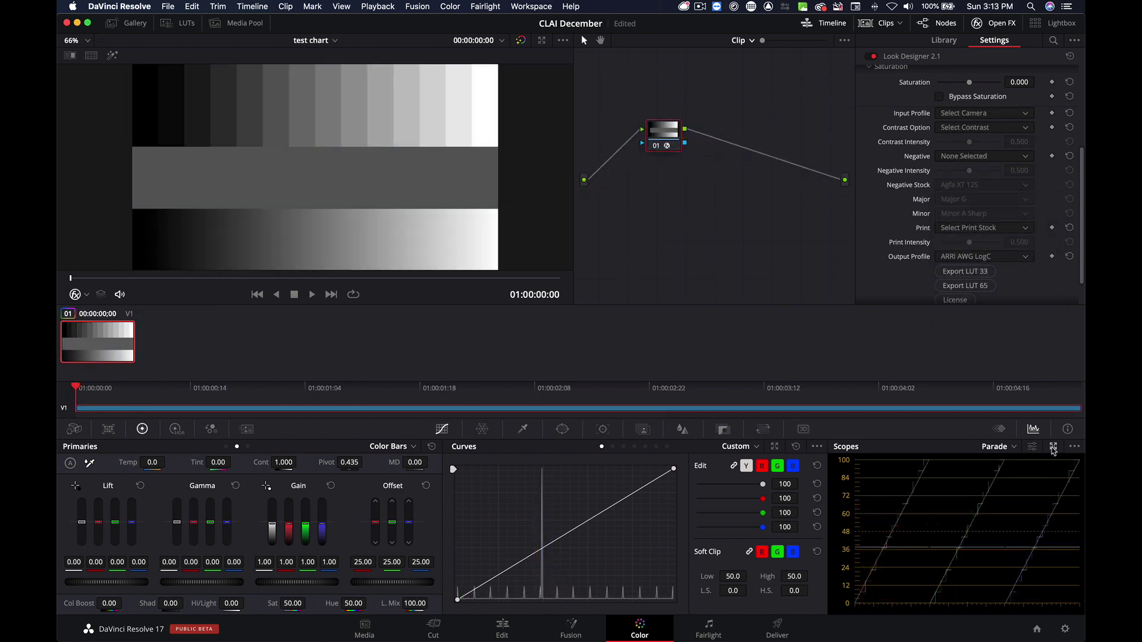
# Enlarge the parade scope for the test chart and set its Look Designer negative type to Negative Stock
pyautogui.click(1054, 447)
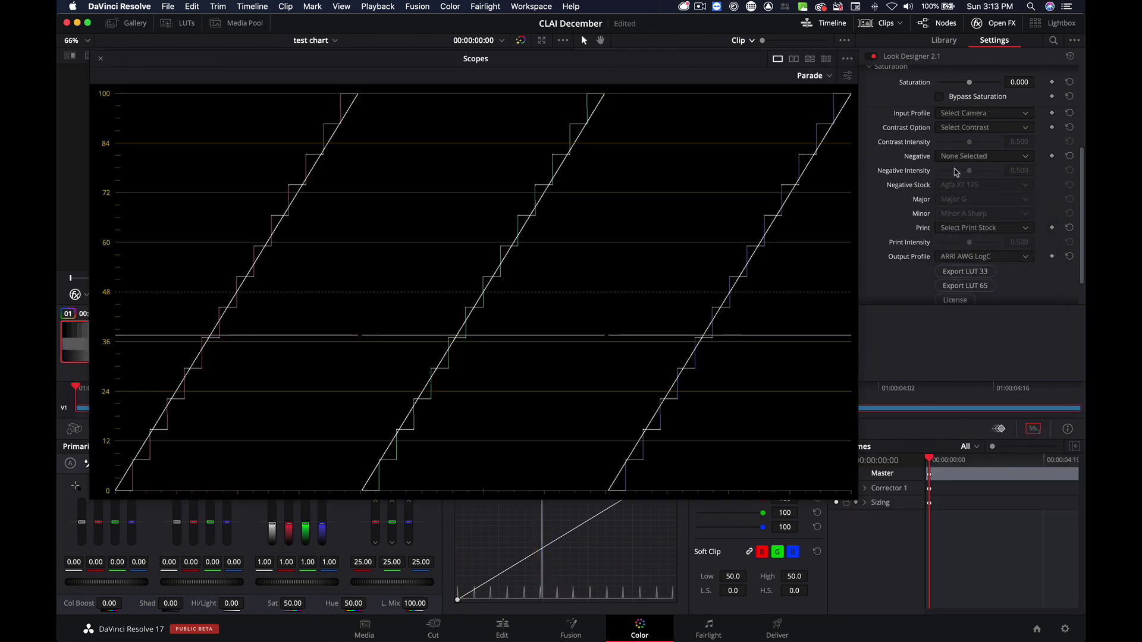
pyautogui.click(1024, 157)
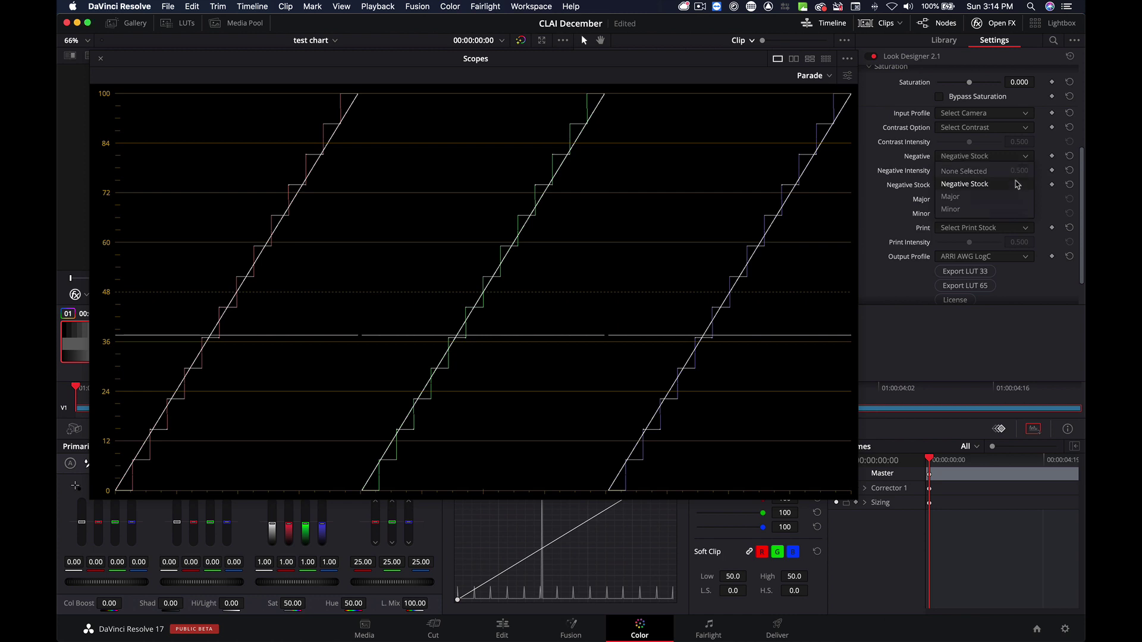
pyautogui.click(1018, 184)
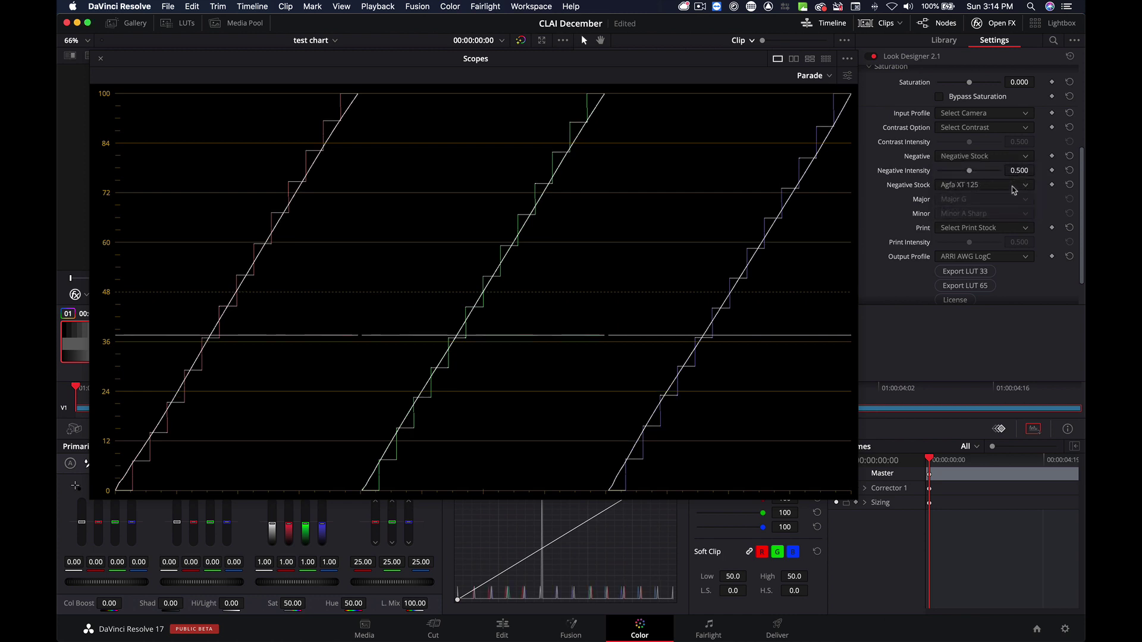
# Compare negative stocks on the test chart by selecting Fuji Eterna 8543 Vivid, Fuji Eterna 8553 and finally Fuji Eterna 8583
pyautogui.click(1014, 189)
pyautogui.click(1000, 219)
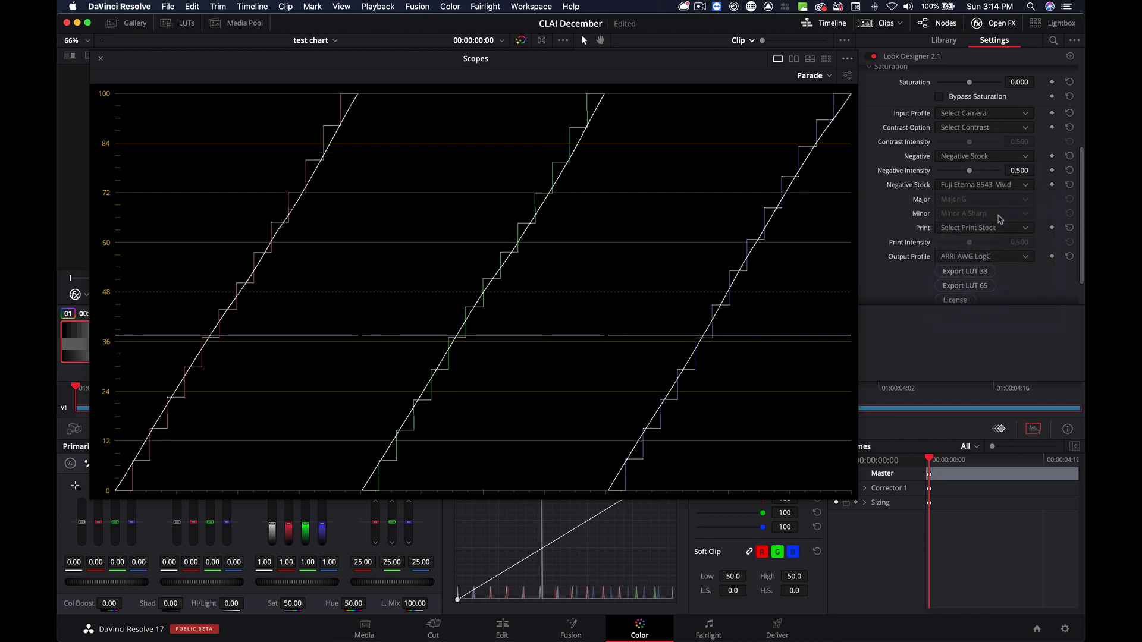
pyautogui.click(965, 189)
pyautogui.click(966, 225)
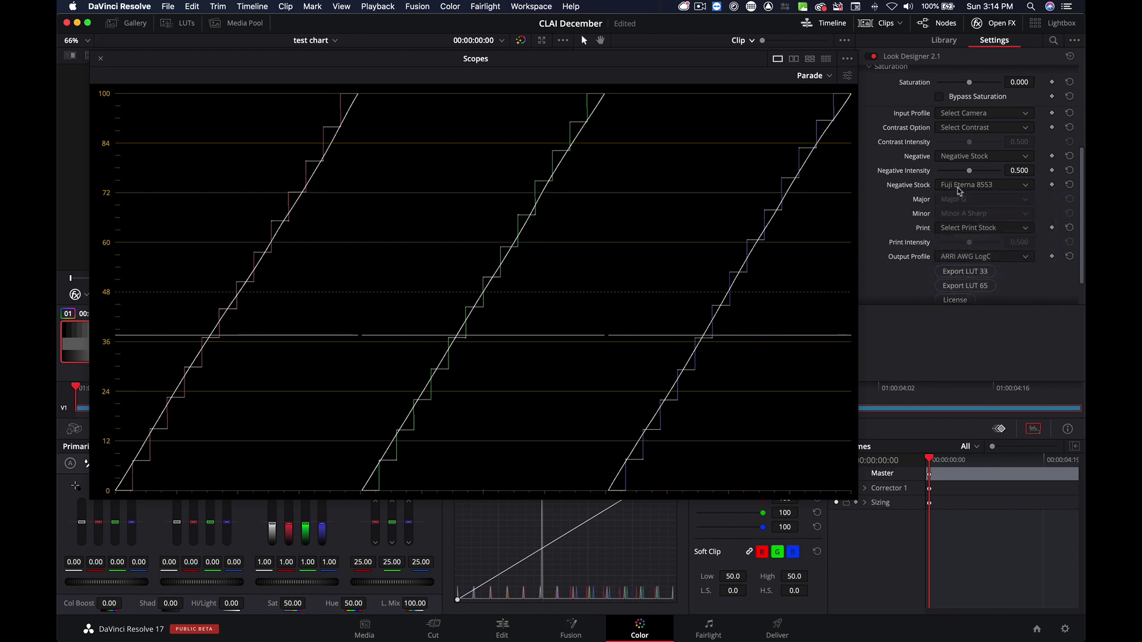
pyautogui.click(959, 189)
pyautogui.click(967, 238)
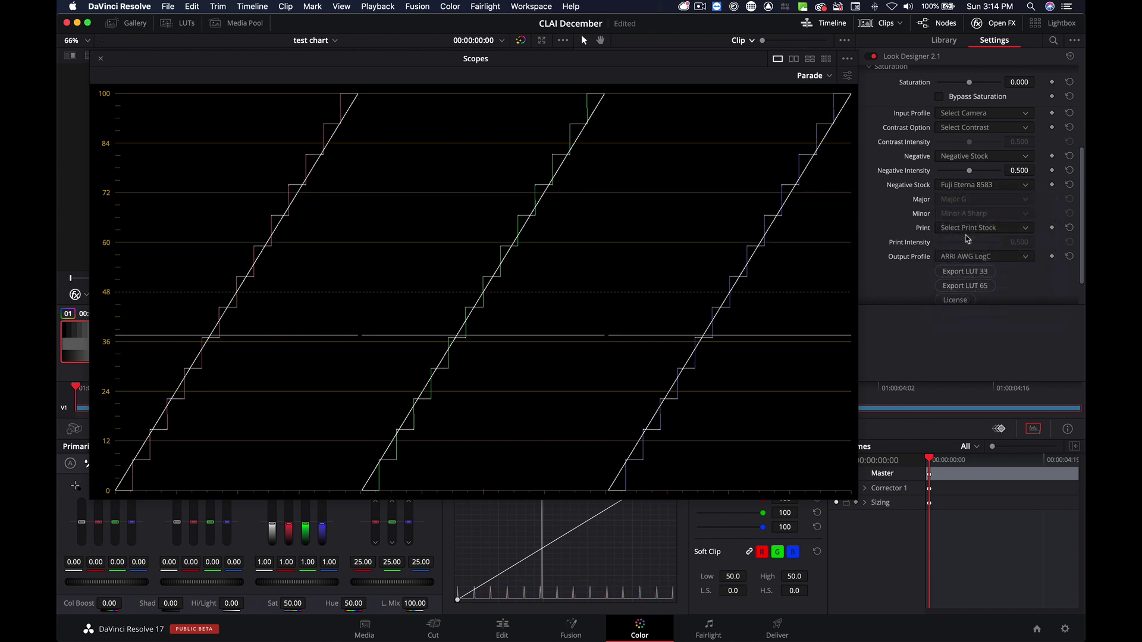
# Compare further negative stocks on the test chart: Fuji Reala 8592, Kodak 5203 Vision 3 50D, Kodak 5207 Vision 3 and Kodak 5213 Vision 3
pyautogui.click(963, 189)
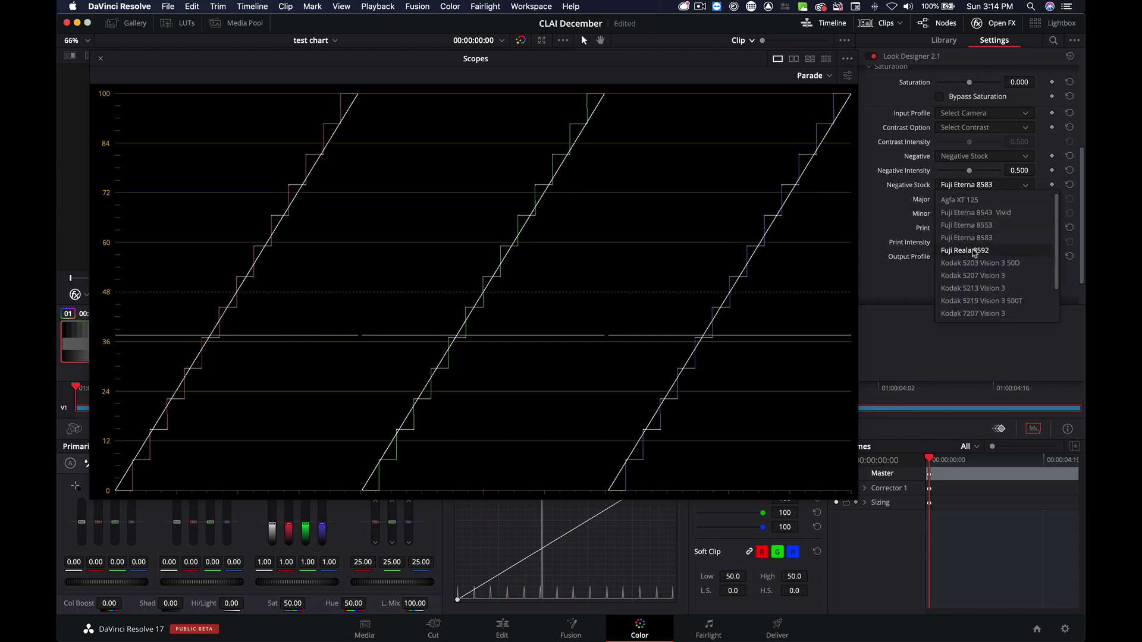
pyautogui.click(974, 251)
pyautogui.click(965, 190)
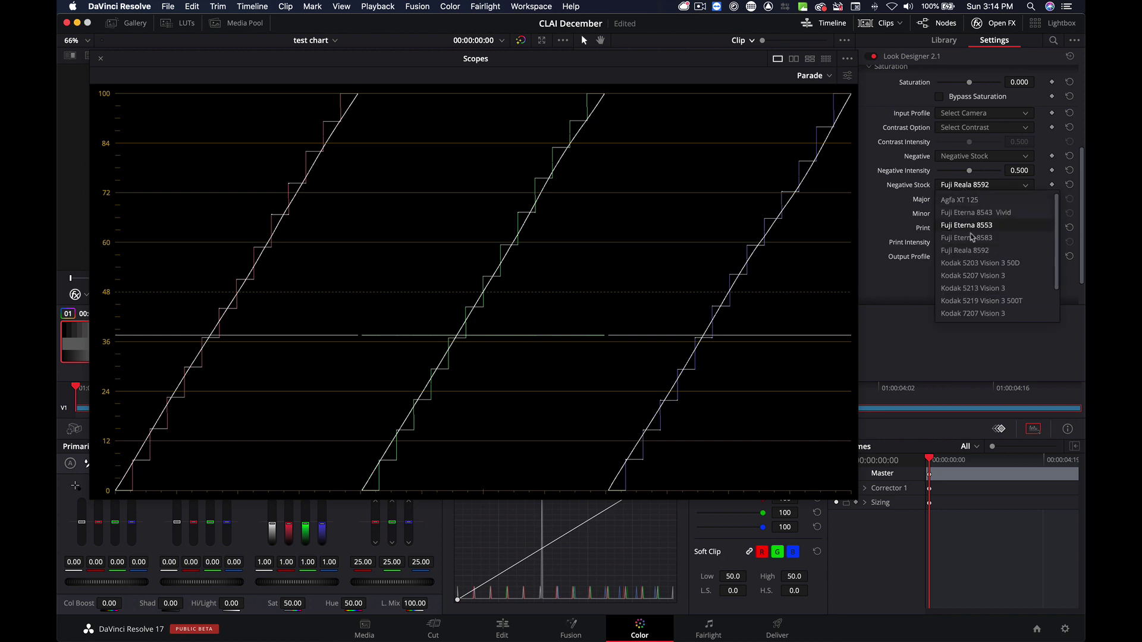
pyautogui.click(973, 263)
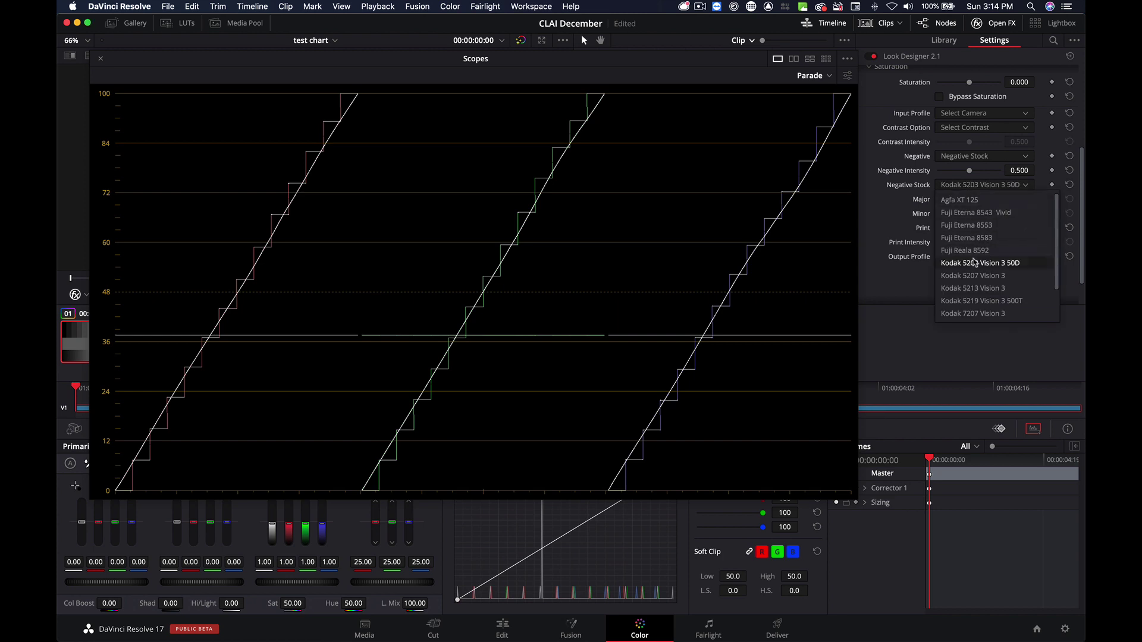
pyautogui.click(965, 189)
pyautogui.click(987, 273)
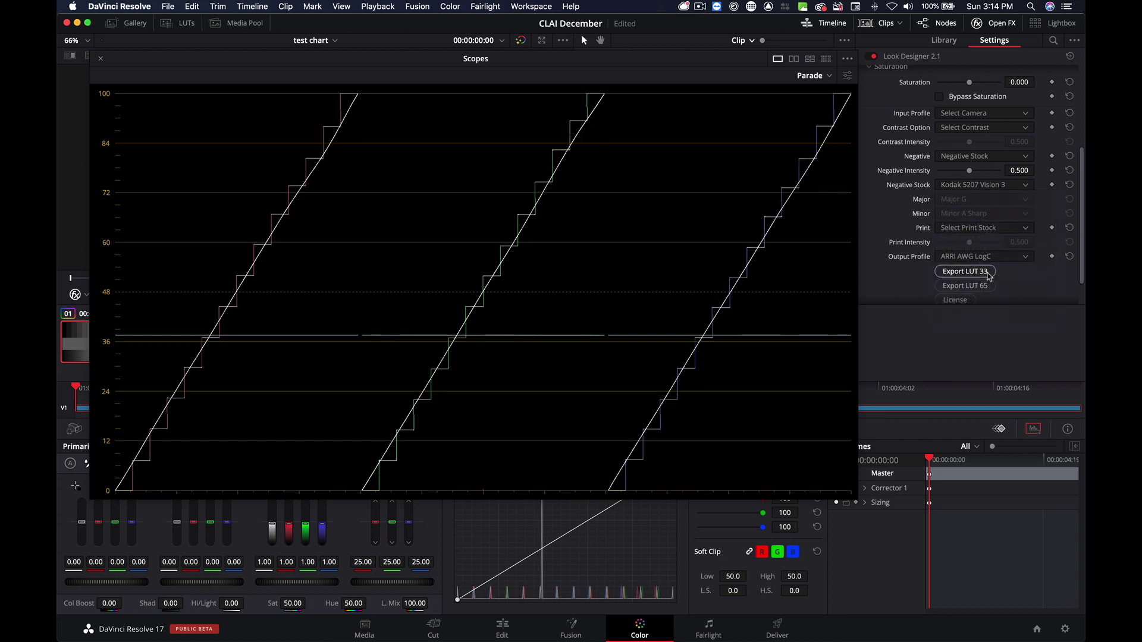
pyautogui.click(973, 187)
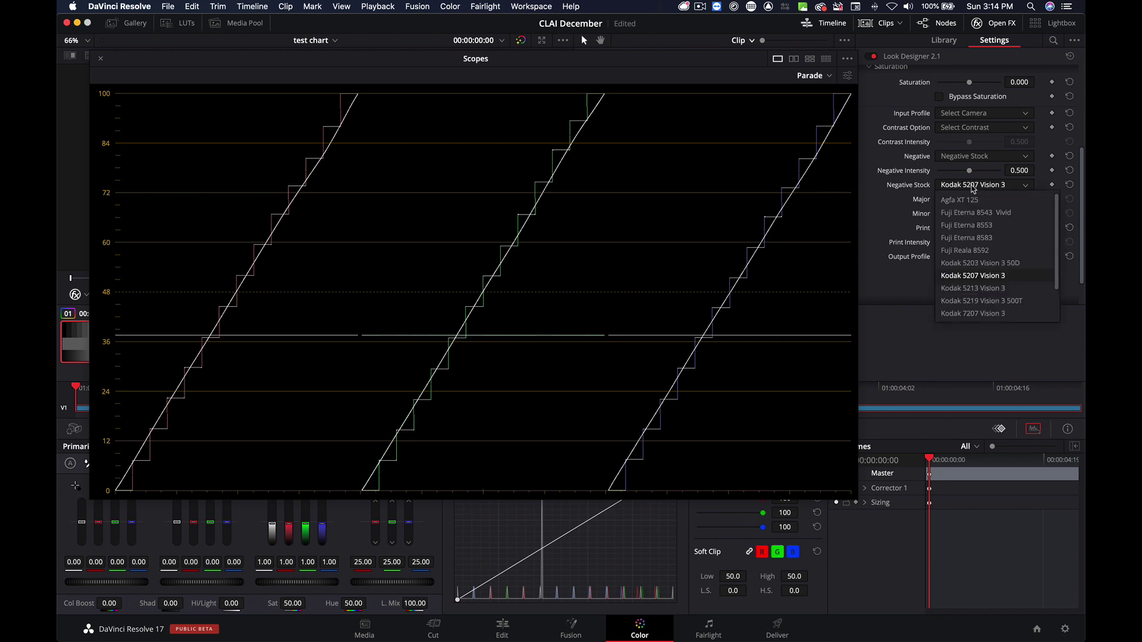
pyautogui.click(989, 289)
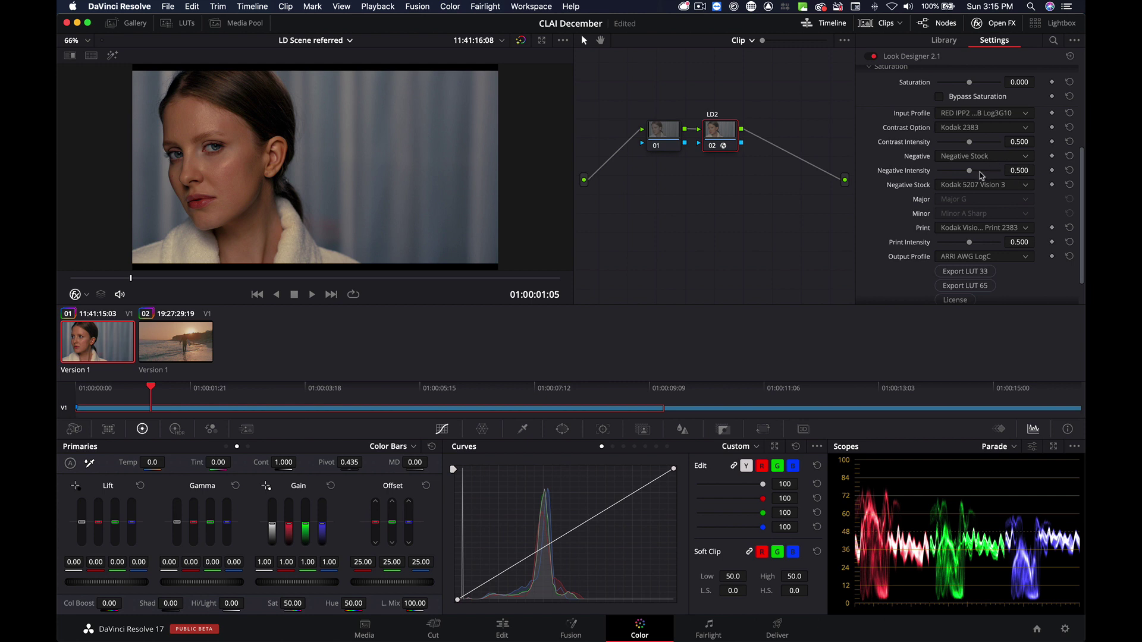
pyautogui.moveTo(972, 175)
pyautogui.mouseDown()
pyautogui.moveTo(959, 177)
pyautogui.moveTo(969, 176)
pyautogui.mouseUp()
pyautogui.moveTo(969, 244); pyautogui.dragTo(966, 253)
# Switch the scope from Parade to Vectorscope and enlarge it in its own window for the portrait clip
pyautogui.scroll(3, 1022, 205)
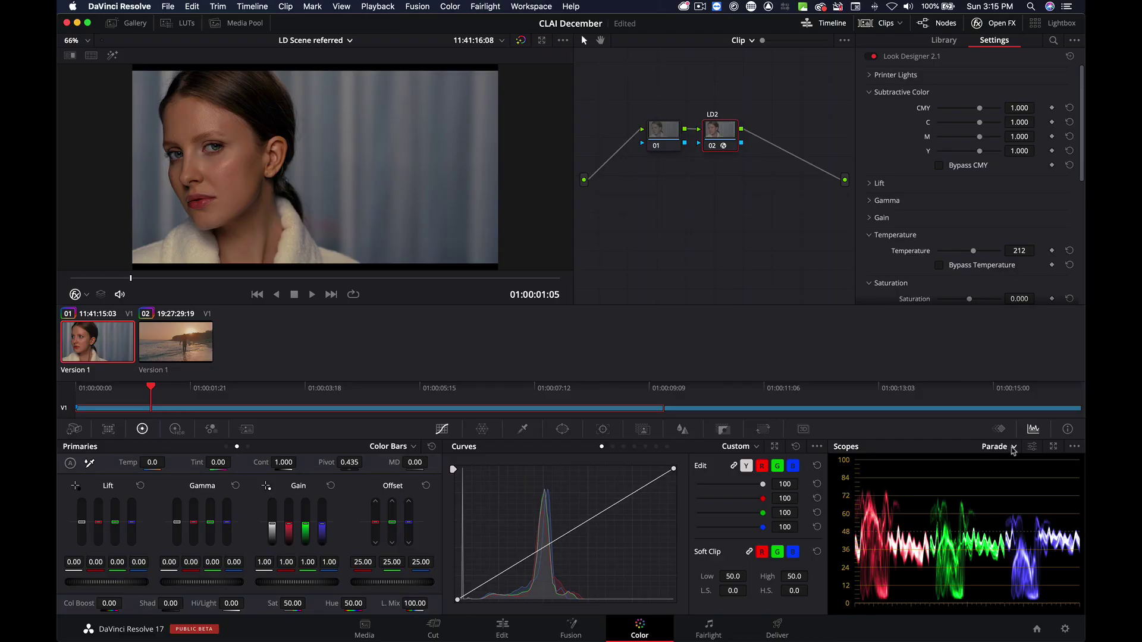
pyautogui.click(1013, 451)
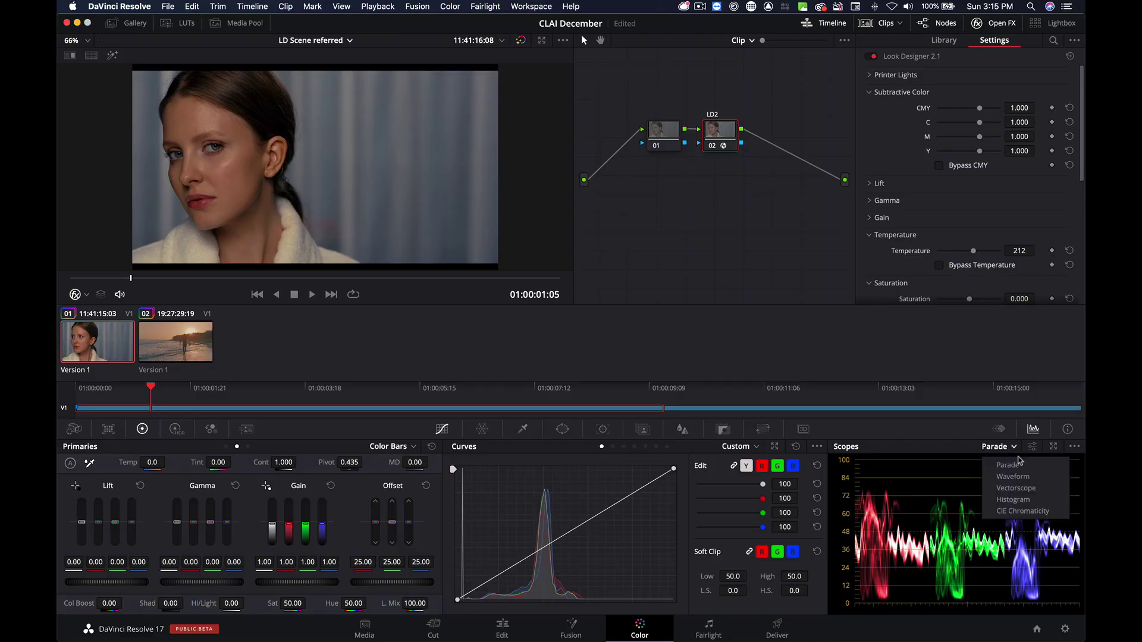
pyautogui.click(1016, 489)
pyautogui.hotkey('ctrl', 'shift', 'w')
# Test Subtractive Color CMY at 1.083 and 1.102 against the vectorscope, close the enlarged scope, and reset CMY
pyautogui.moveTo(1019, 108); pyautogui.dragTo(1041, 108)
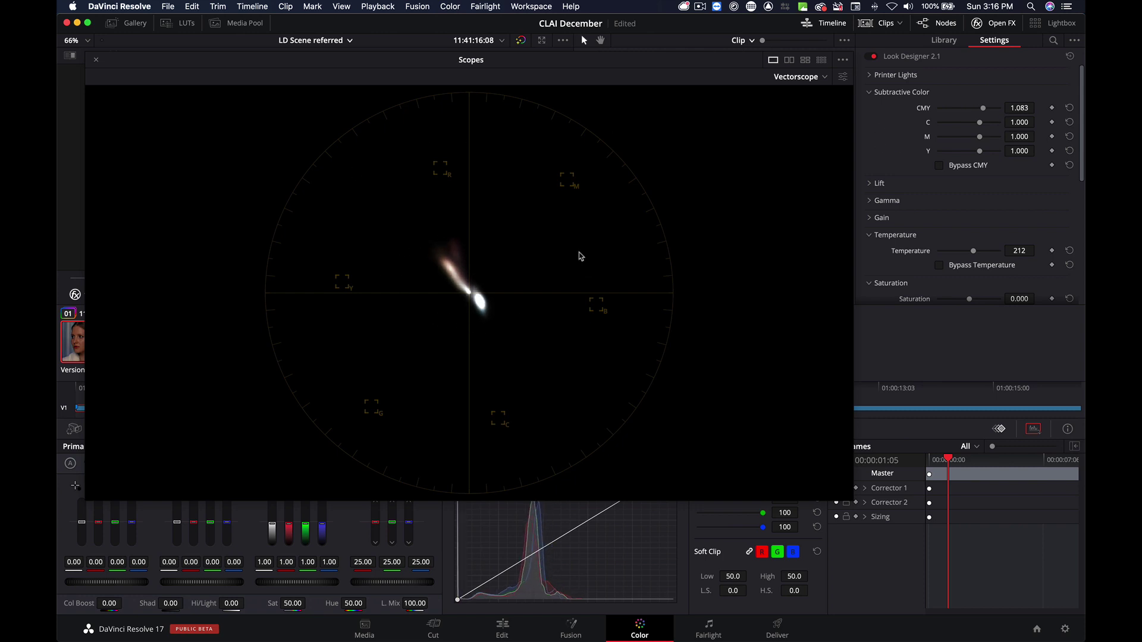
pyautogui.click(1070, 109)
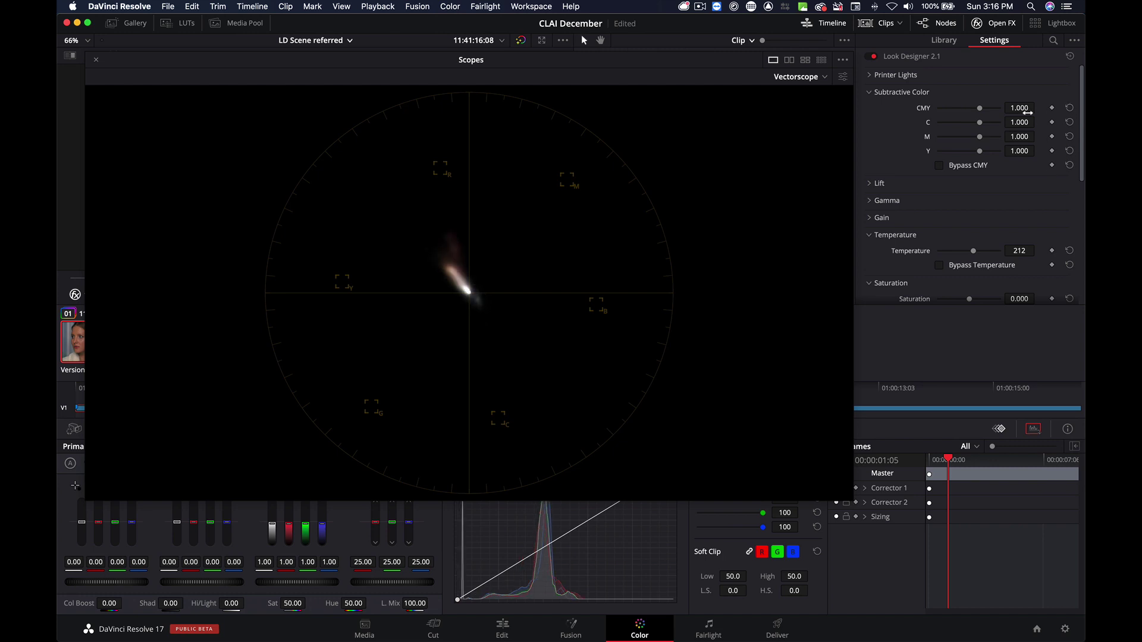
pyautogui.moveTo(1038, 108); pyautogui.dragTo(1058, 108)
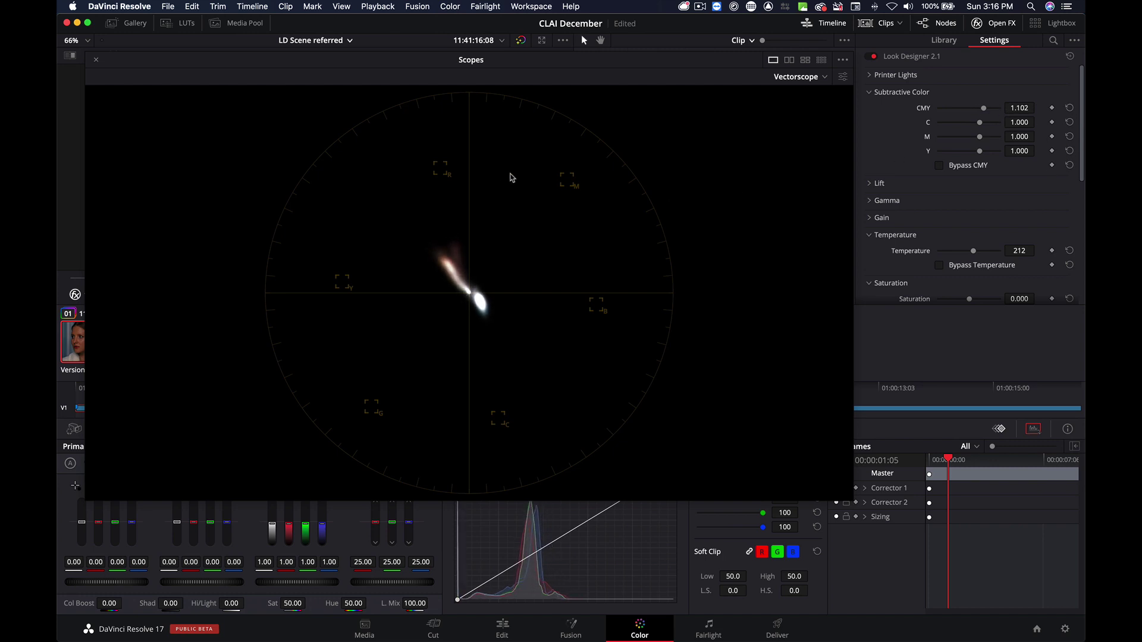
pyautogui.click(96, 60)
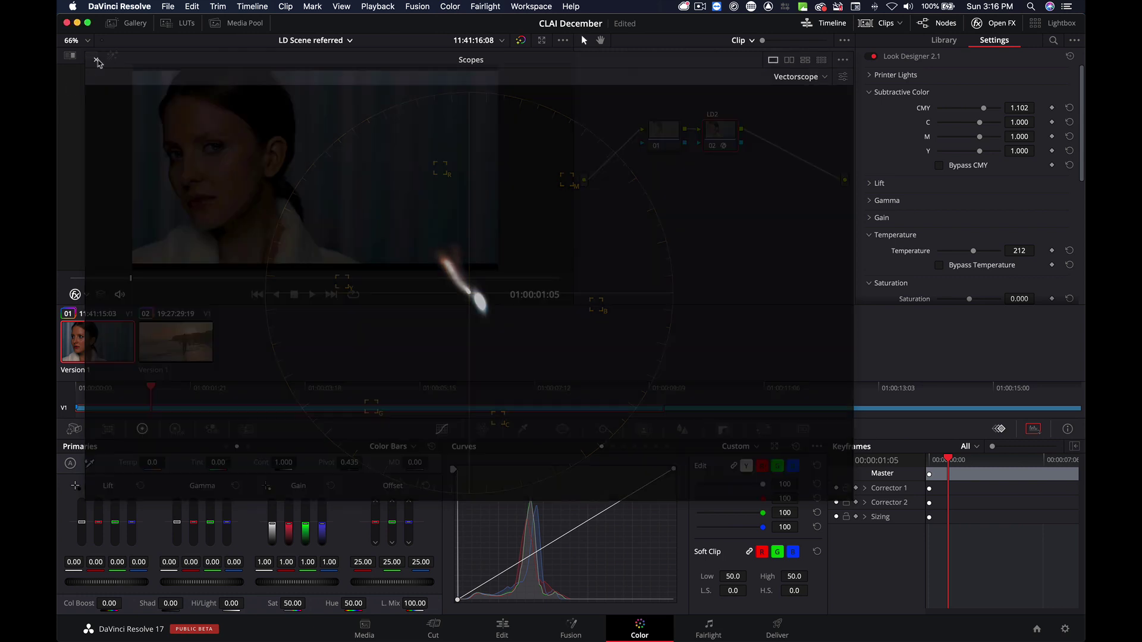
pyautogui.click(1069, 108)
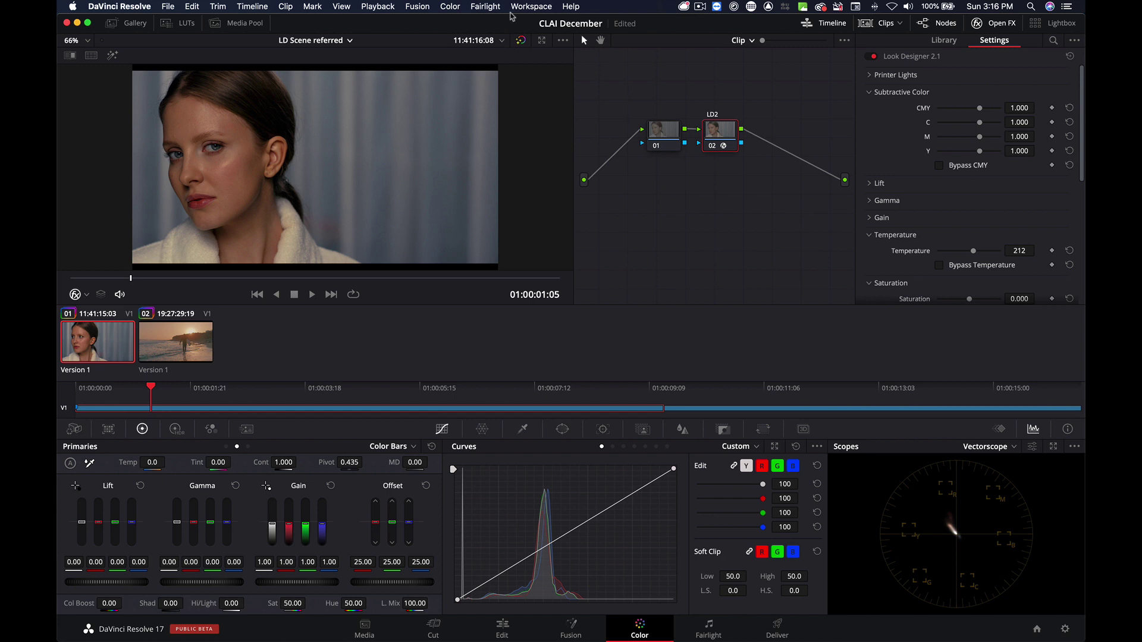
# Enable Printer Light Hotkeys for grading
pyautogui.click(447, 7)
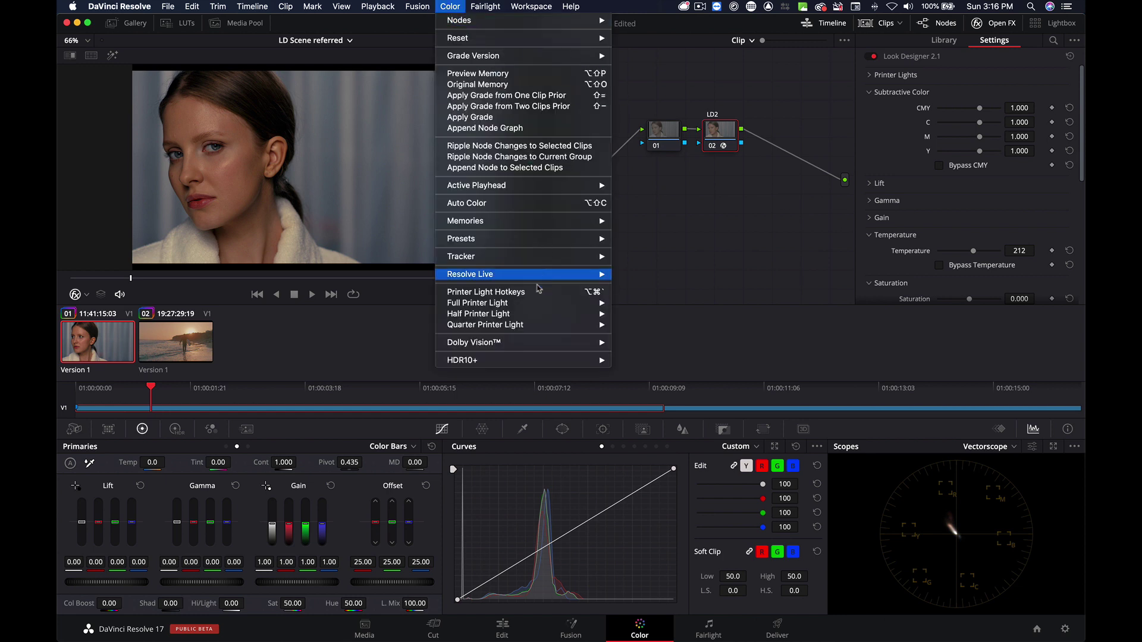
pyautogui.click(533, 294)
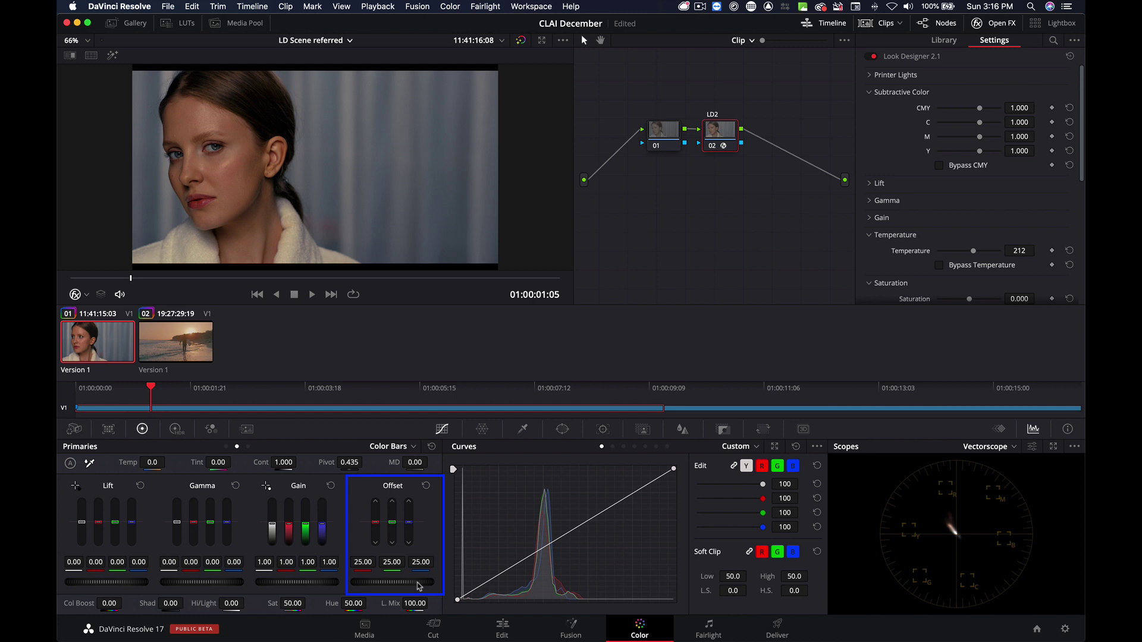
# Add red and green printer lights to the LD2 node, raising both offsets to 28
pyautogui.press('KP_7')
pyautogui.press('KP_8')
pyautogui.press('KP_7')
pyautogui.press('KP_8')
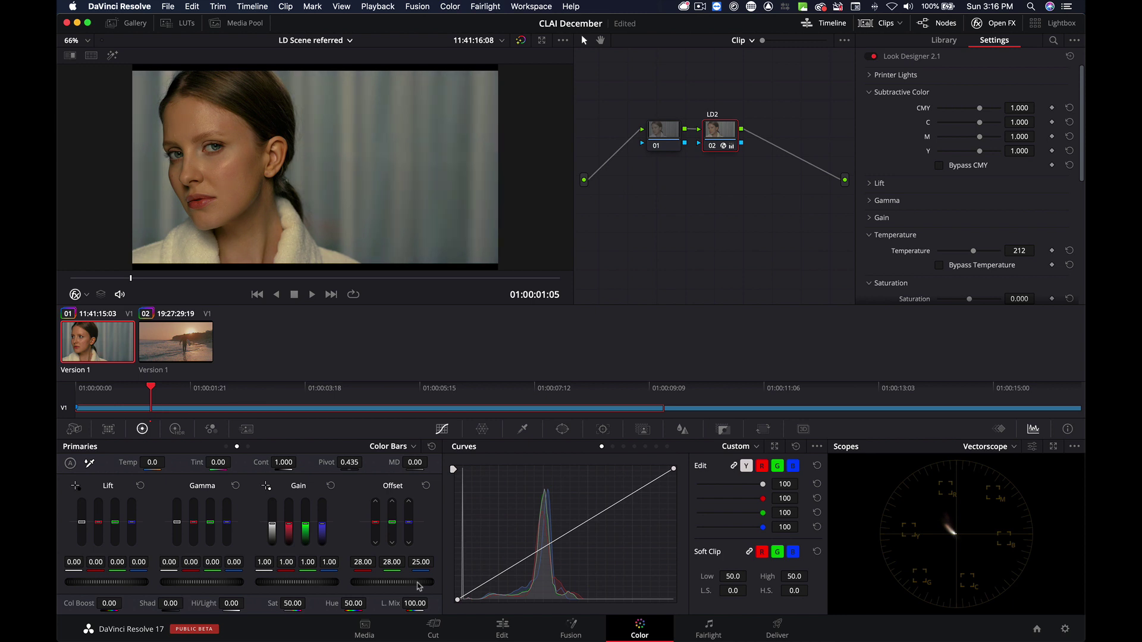
# Step the red and green printer lights down to an offset of 25 each, checking the shift on the enlarged vectorscope
pyautogui.press('KP_1')
pyautogui.press('KP_2')
pyautogui.press('KP_1')
pyautogui.press('KP_2')
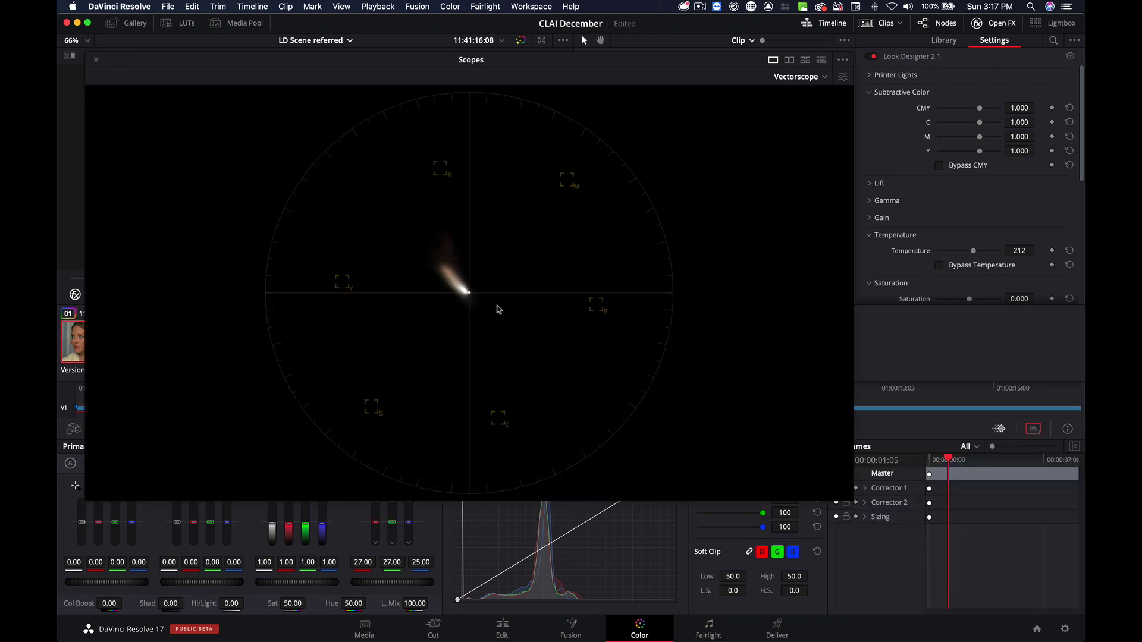
pyautogui.hotkey('ctrl', 'shift', 'w')
pyautogui.hotkey('ctrl', 'shift', 'w')
pyautogui.press('KP_1')
pyautogui.press('KP_2')
pyautogui.press('KP_1')
pyautogui.press('KP_2')
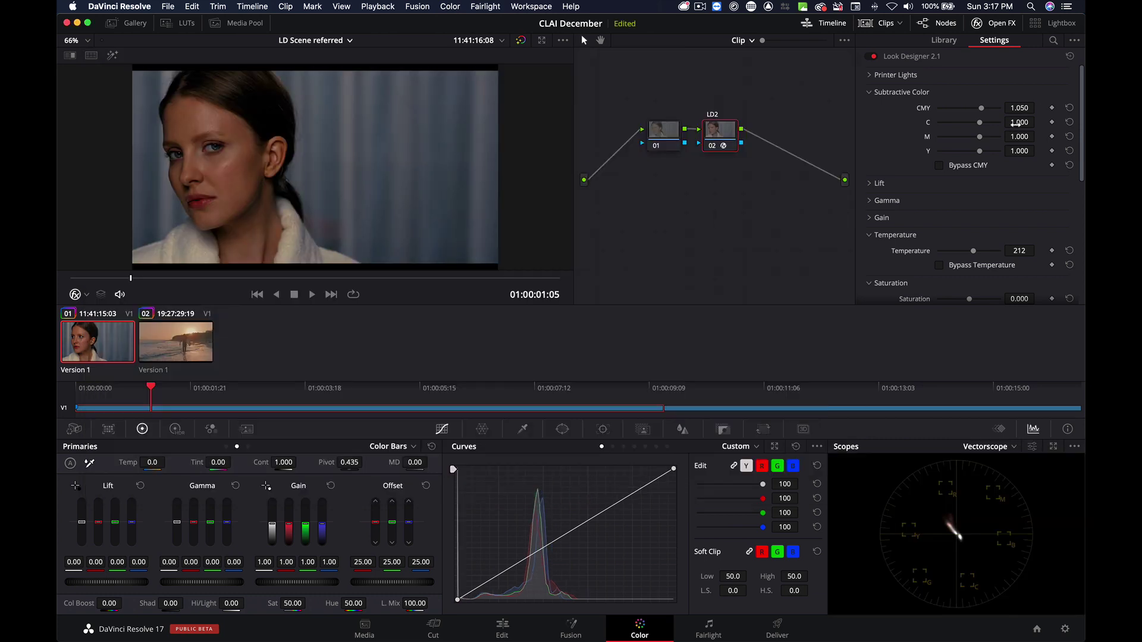
# Set the LD2 node's Subtractive Color channels to C 1.016, M 1.008 and Y 1.025
pyautogui.scroll(5, 1038, 121)
pyautogui.scroll(12, 1038, 150)
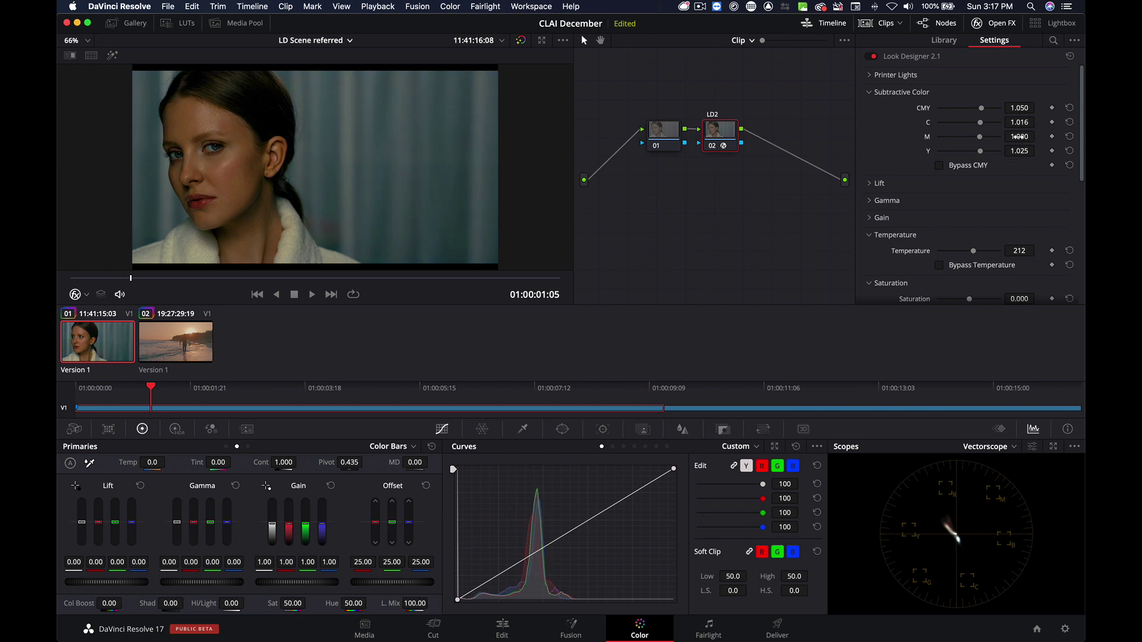
pyautogui.scroll(3, 1038, 136)
# Expand Look Designer's Printer Lights and brighten the portrait by setting RGB to 0.035
pyautogui.click(878, 77)
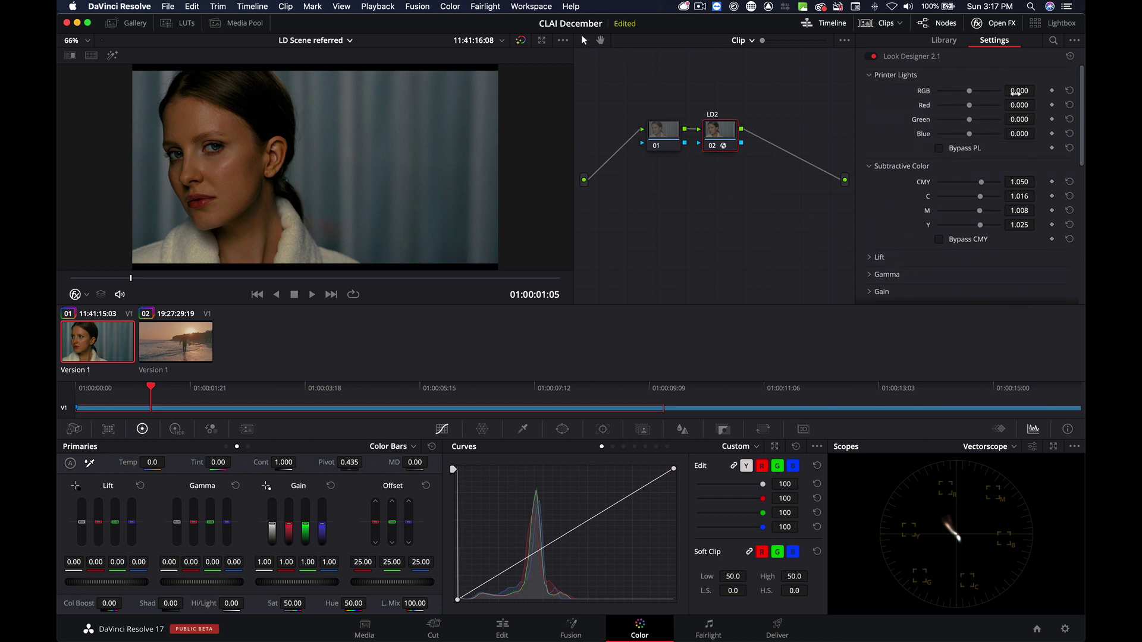
pyautogui.moveTo(1019, 90); pyautogui.dragTo(1038, 90)
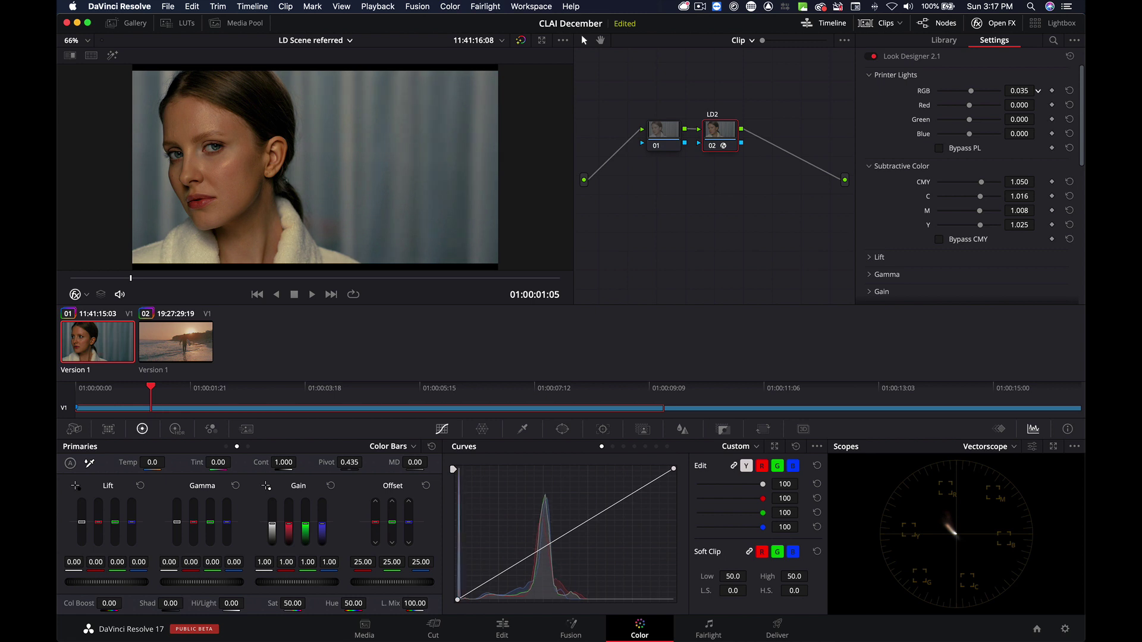
pyautogui.moveTo(1038, 91); pyautogui.dragTo(1037, 91)
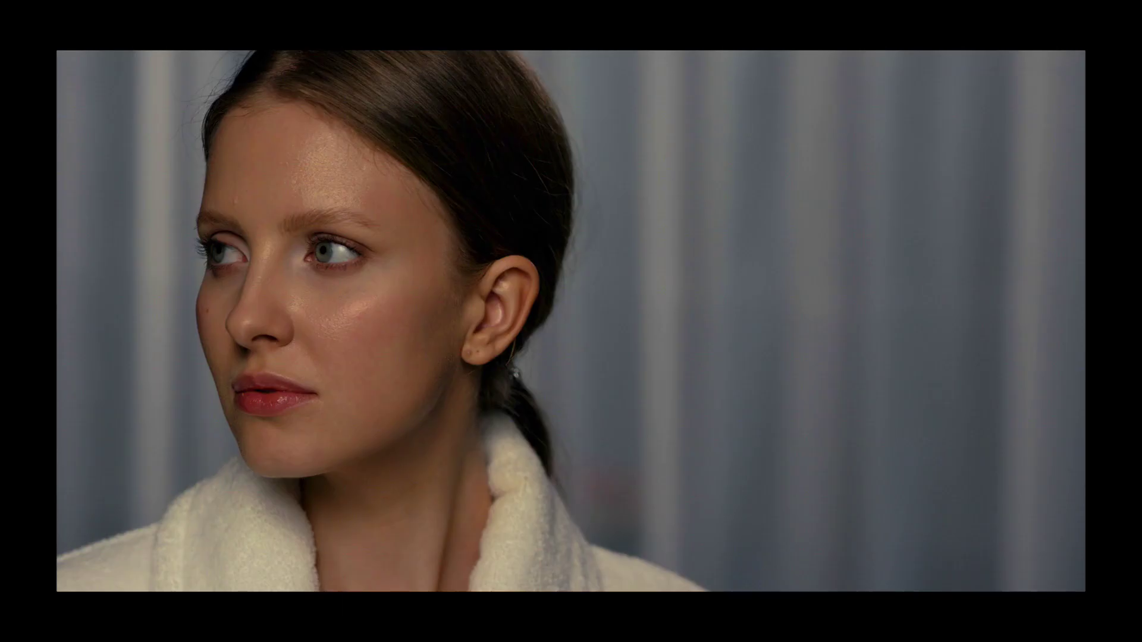
# Scrub through the portrait clip in the full-screen viewer to examine the finished grade
pyautogui.moveTo(377, 610); pyautogui.dragTo(410, 609)
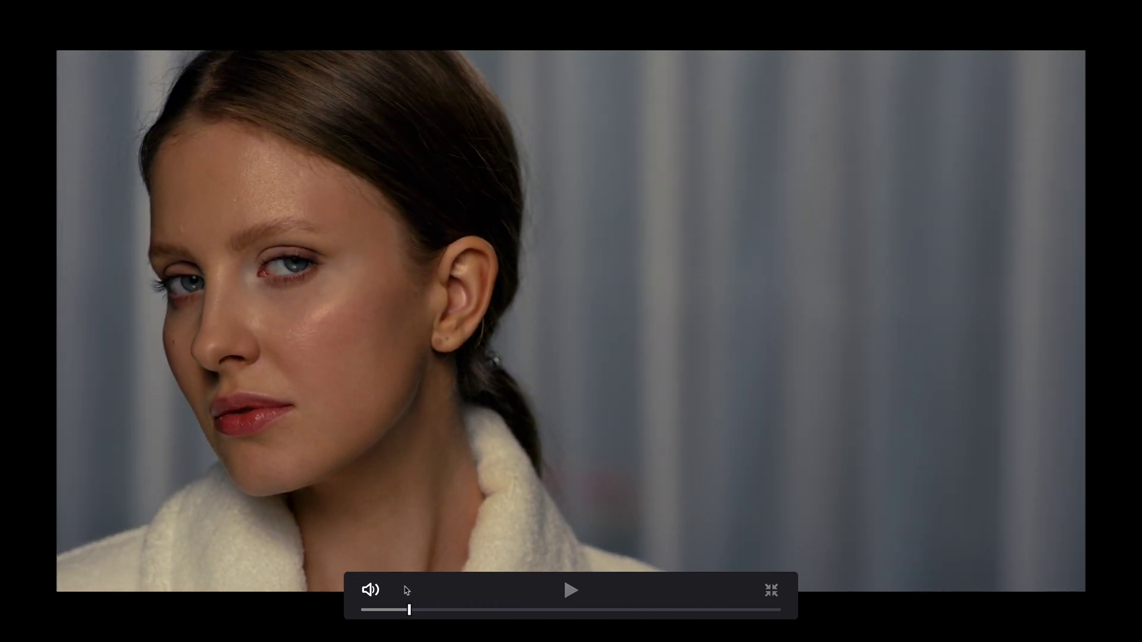
pyautogui.press('3')
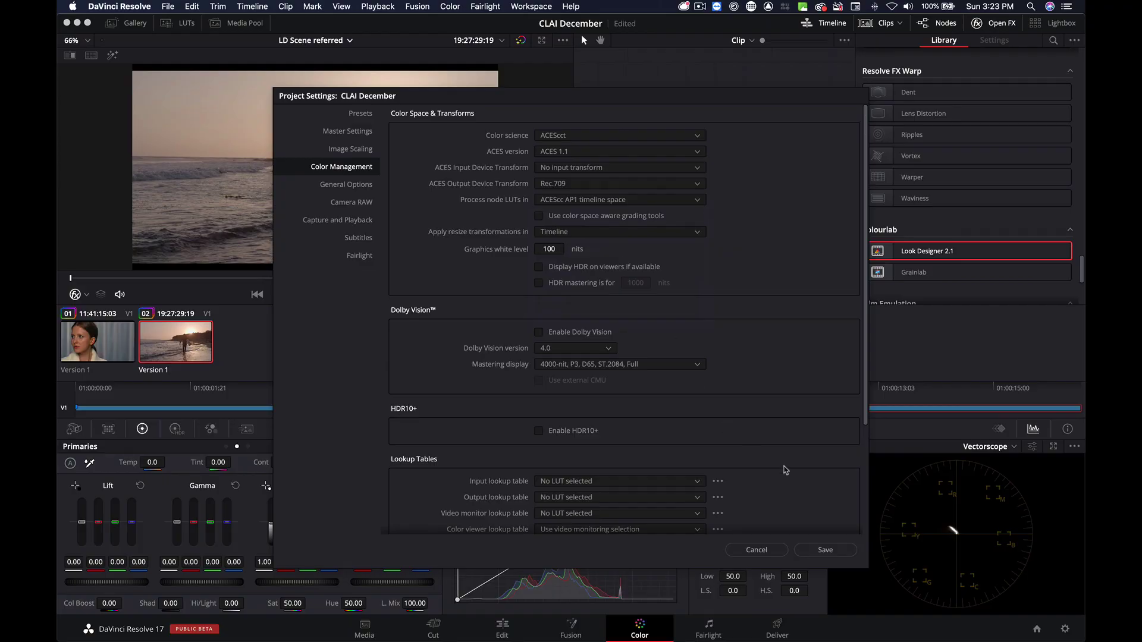
# Save the project's ACEScct color management with Rec.709 output and apply Look Designer 2.1 to the surfer clip's second node
pyautogui.click(825, 551)
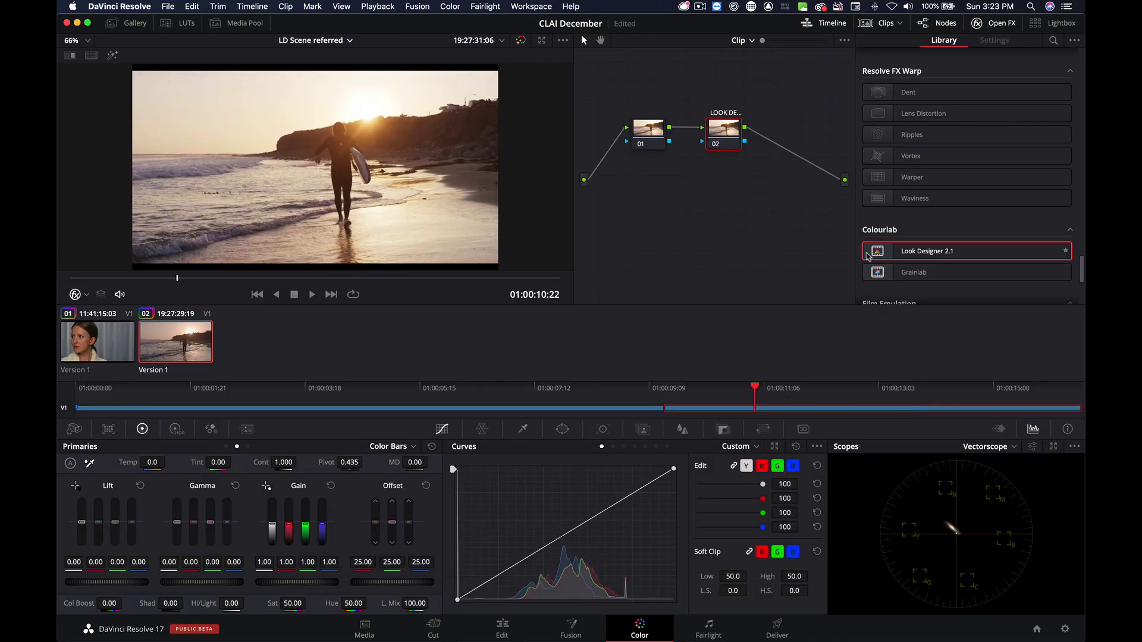
pyautogui.moveTo(873, 255); pyautogui.dragTo(723, 141)
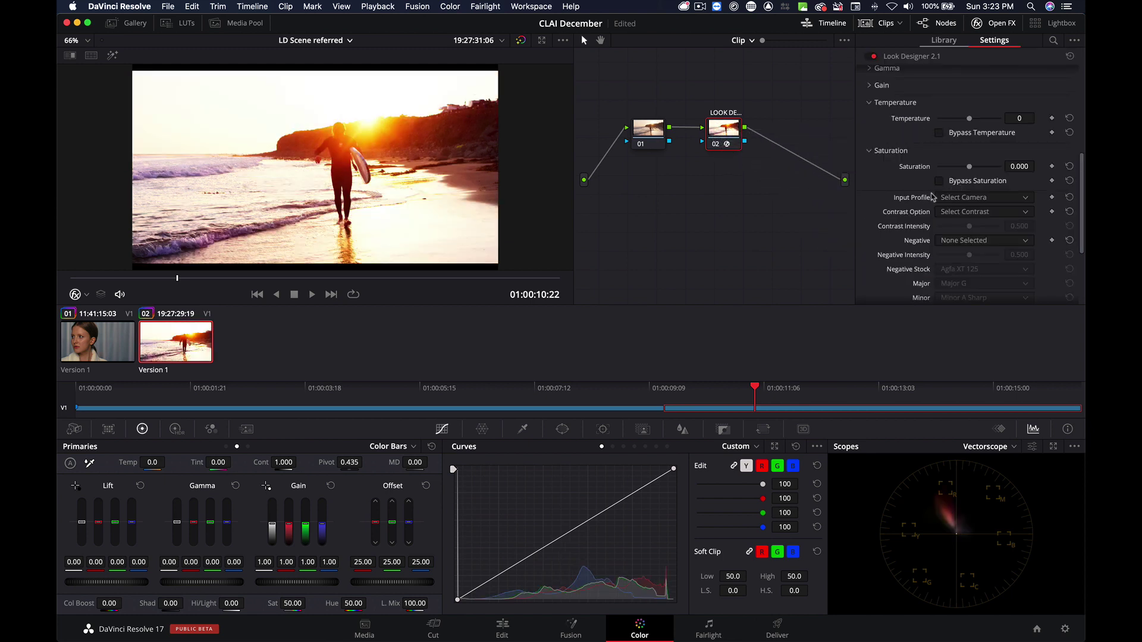
# Set both the input profile and the output profile of the surfer clip's Look Designer to ACEScct
pyautogui.click(971, 198)
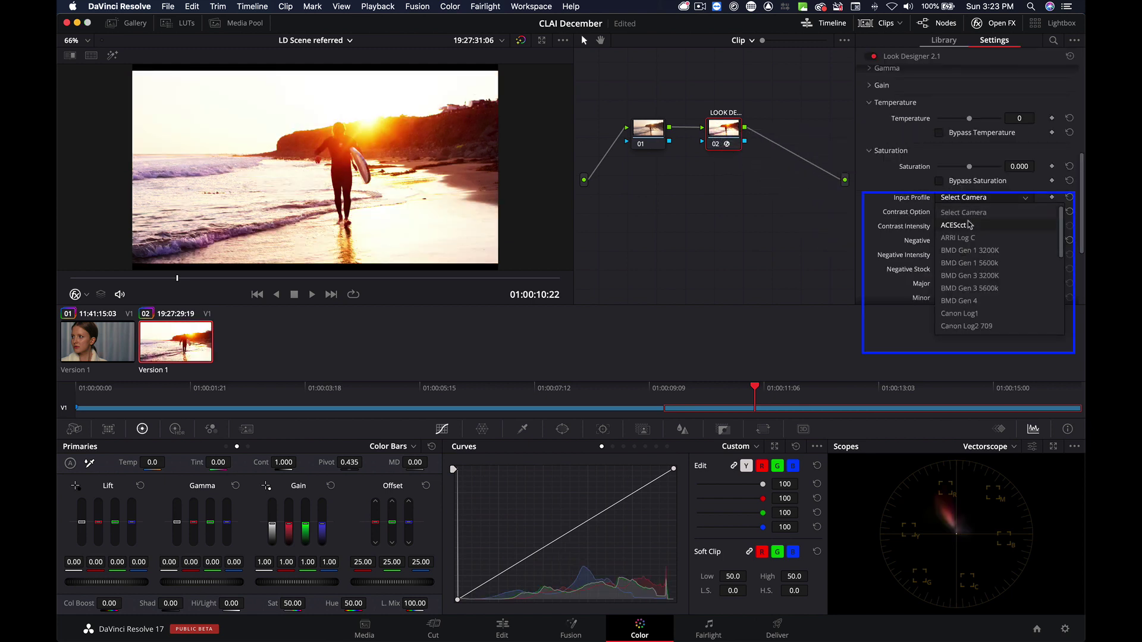
pyautogui.click(955, 225)
pyautogui.scroll(-2, 994, 238)
pyautogui.scroll(-3, 995, 235)
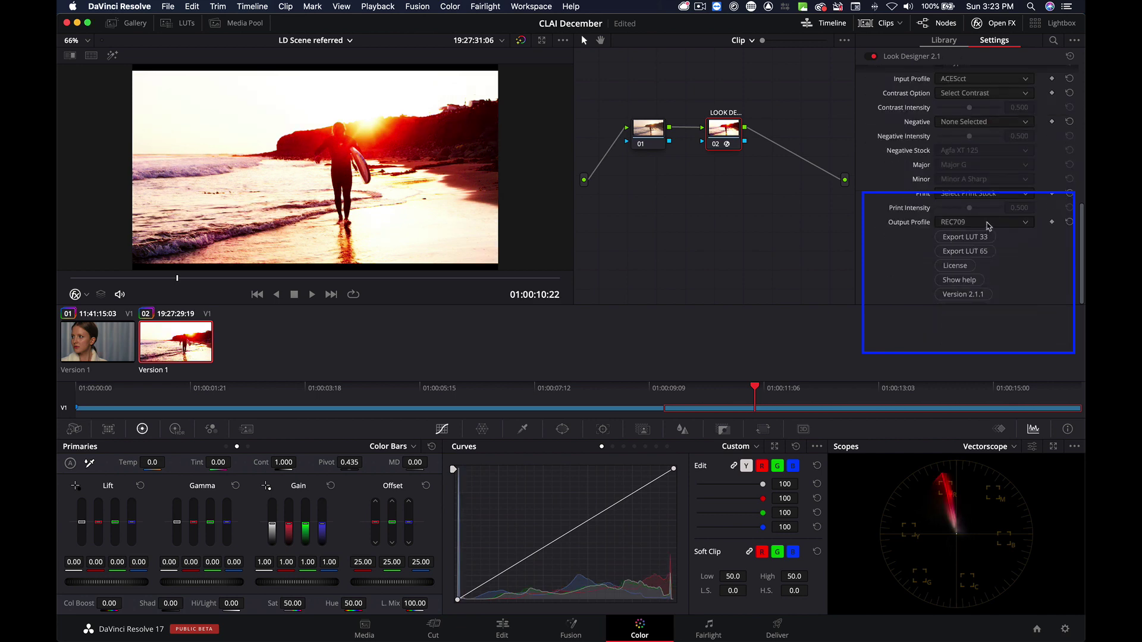
pyautogui.click(989, 222)
pyautogui.click(989, 250)
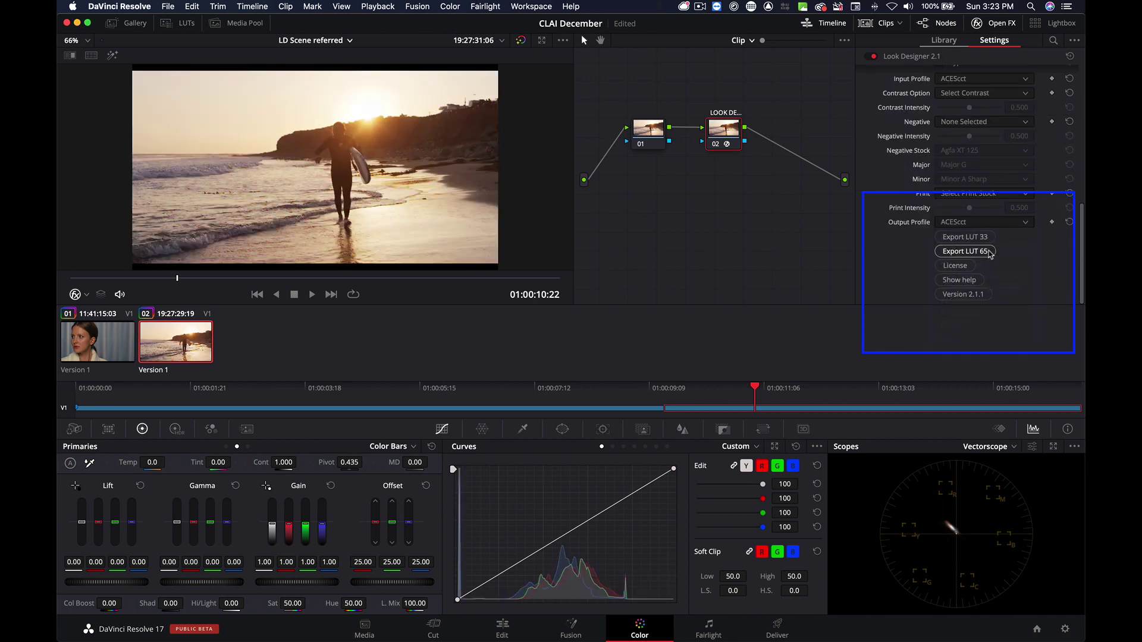
# Move the playhead to 01:00:12:07 in the surfer clip and set its Look Designer contrast option to F3
pyautogui.moveTo(177, 282); pyautogui.dragTo(278, 280)
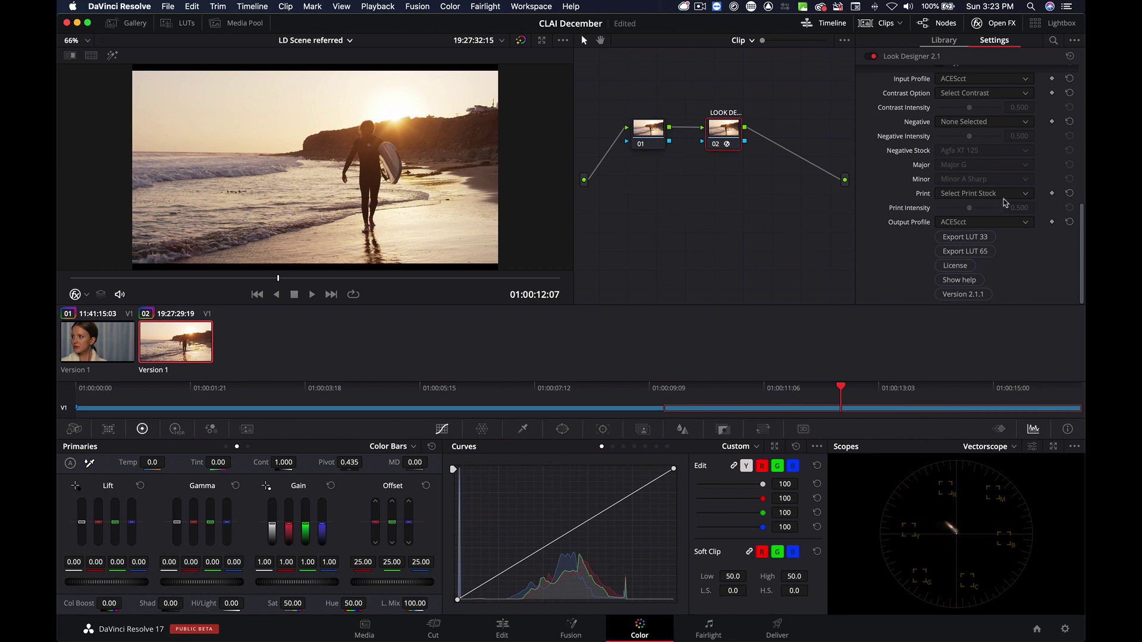
pyautogui.scroll(3, 1007, 200)
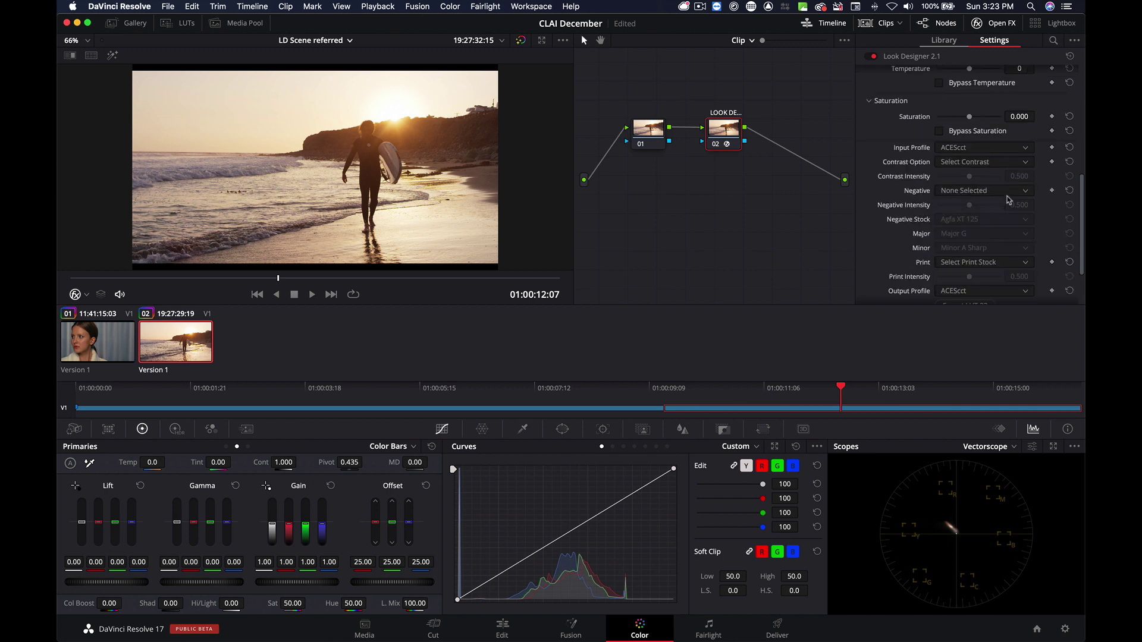
pyautogui.click(995, 164)
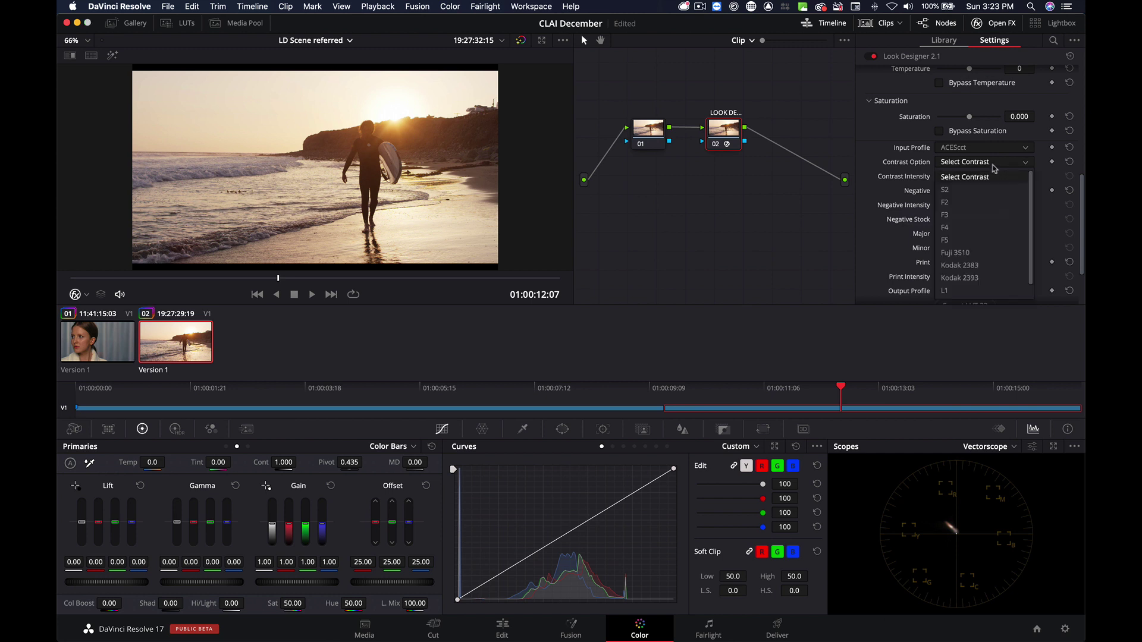
pyautogui.click(986, 215)
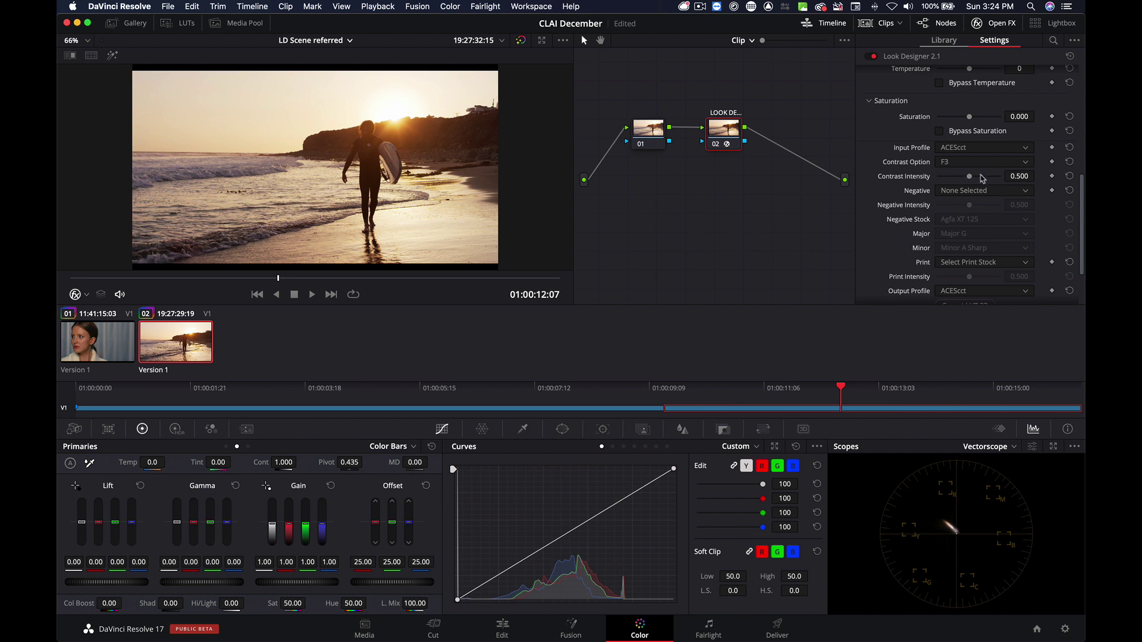
# Set the surfer clip's Look Designer negative type to Negative Stock
pyautogui.click(982, 190)
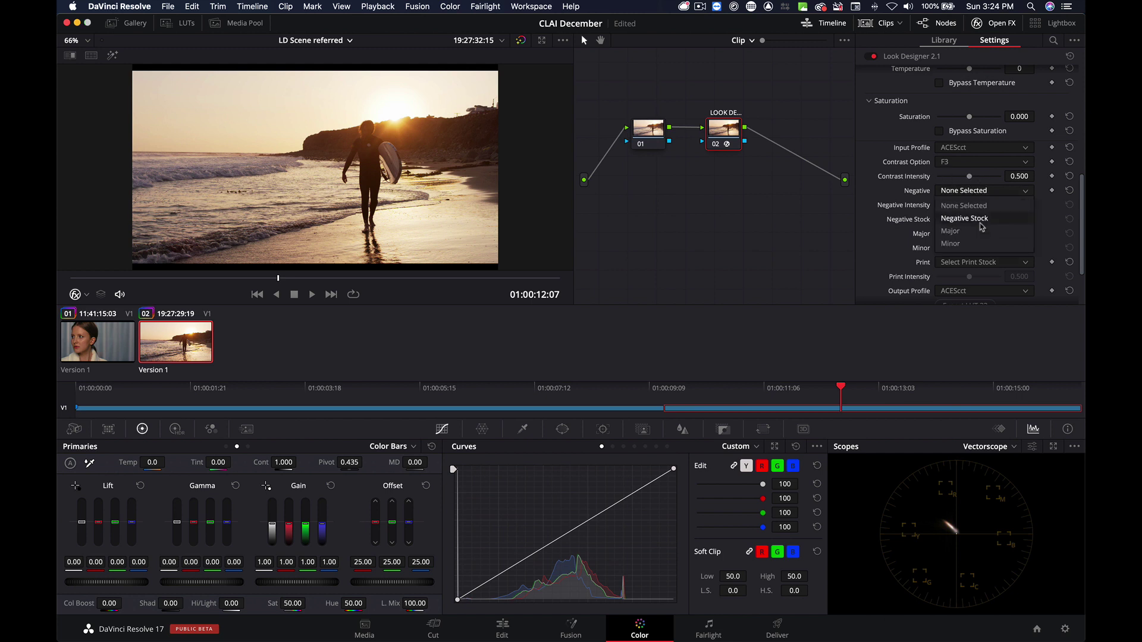
pyautogui.click(966, 218)
pyautogui.scroll(-3, 1015, 246)
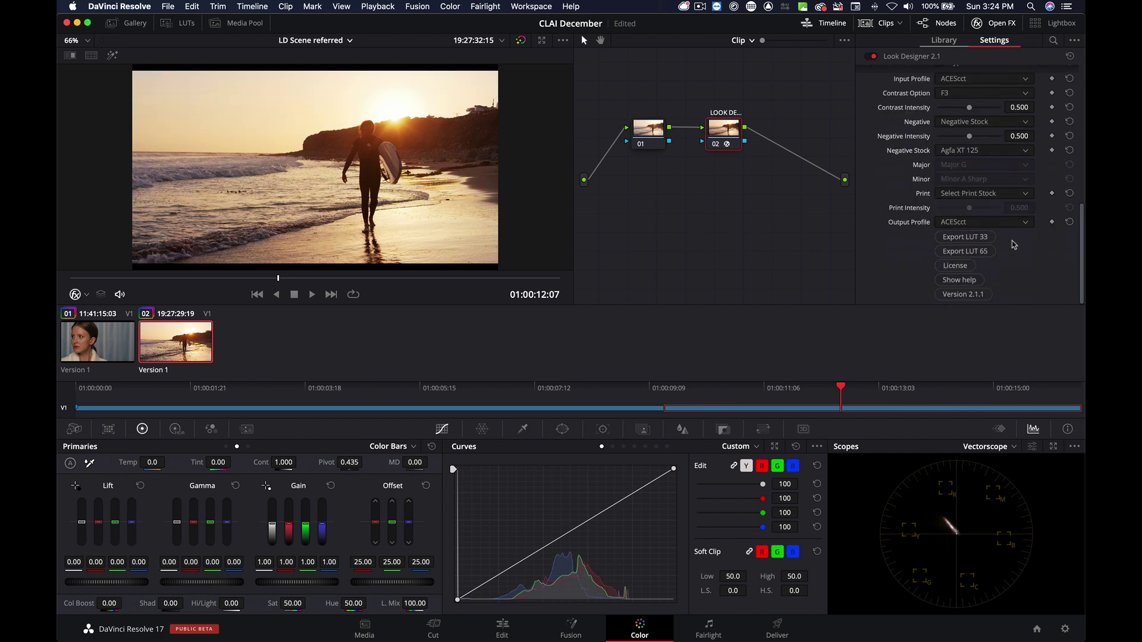
# Set the surfer clip's negative stock to Kodak 5219 Vision 3 500T and slightly raise its negative intensity
pyautogui.click(984, 151)
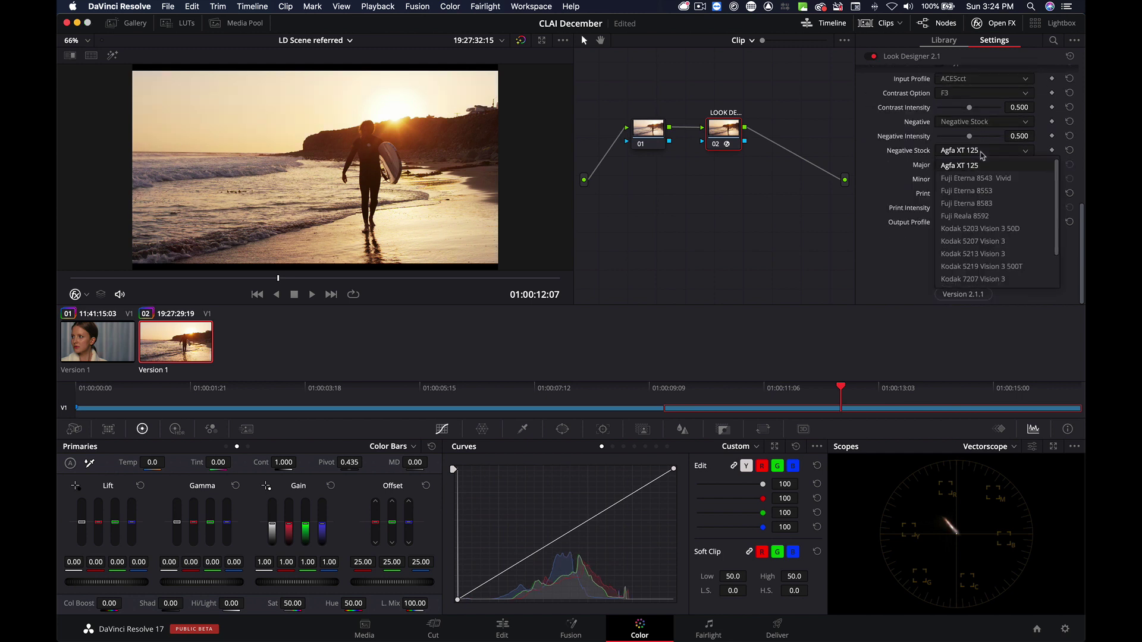
pyautogui.click(1003, 267)
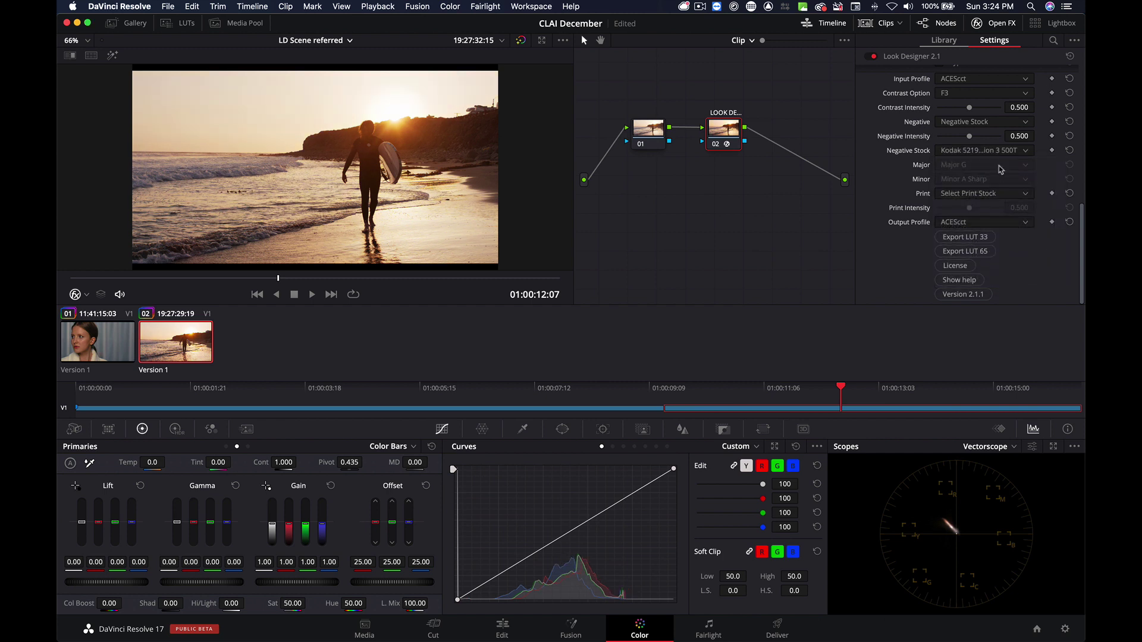
pyautogui.moveTo(973, 141); pyautogui.dragTo(984, 142)
pyautogui.click(982, 196)
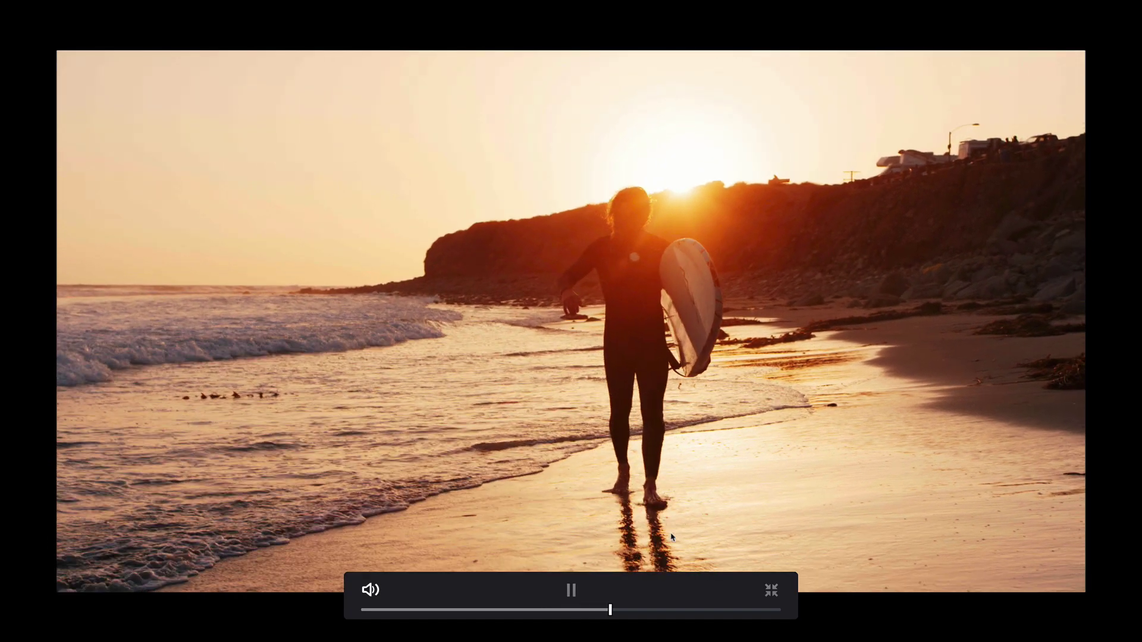
pyautogui.press('space')
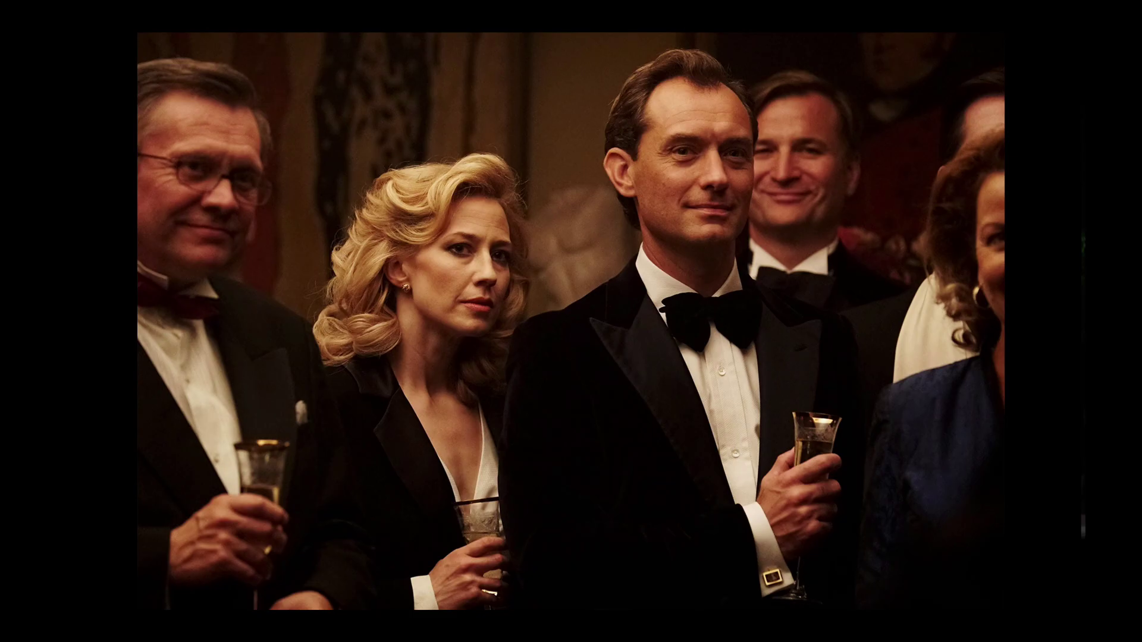
# Review the FilmConvert Nitrate settings on the SONIDO clip and compare its Version 1 grade full screen against the reference still
pyautogui.moveTo(689, 213)
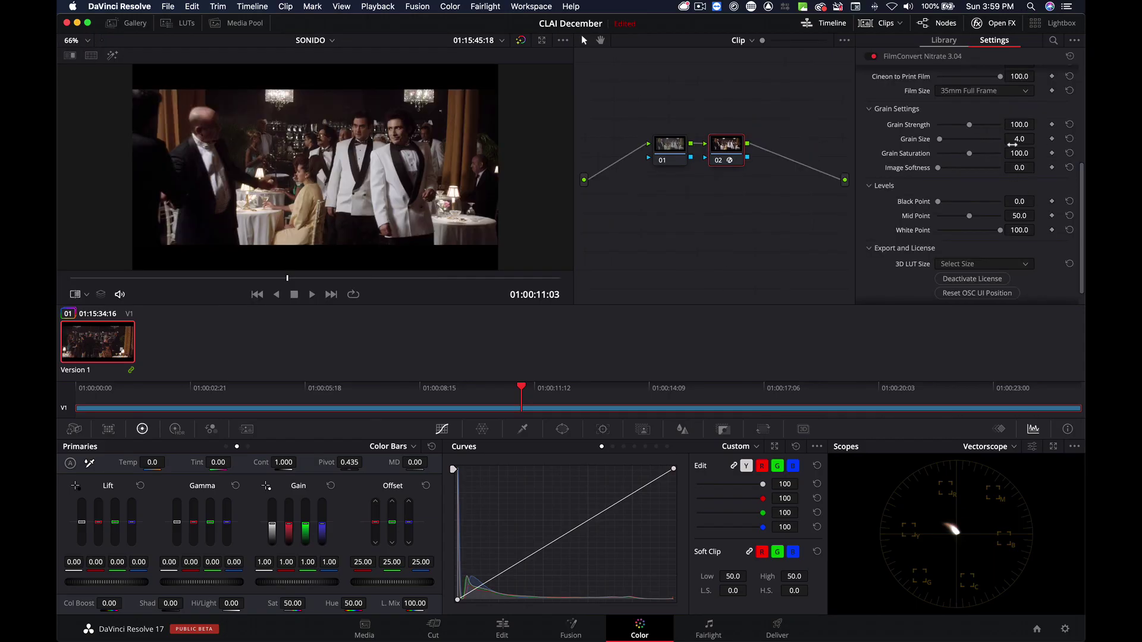
pyautogui.scroll(10, 896, 78)
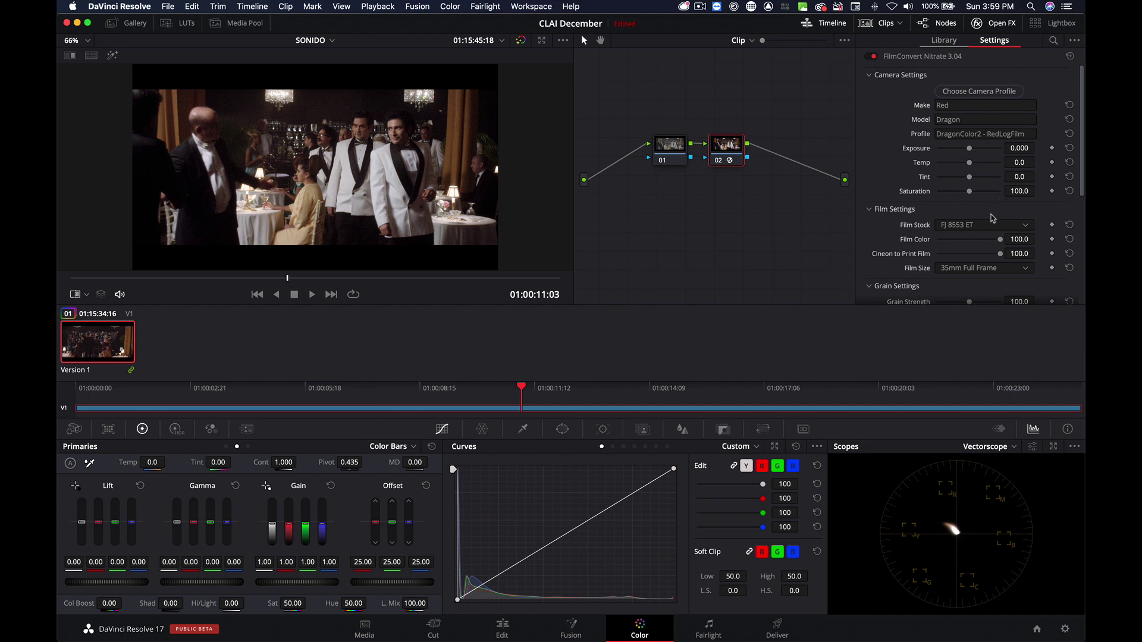
pyautogui.scroll(-5, 991, 218)
pyautogui.scroll(2, 991, 218)
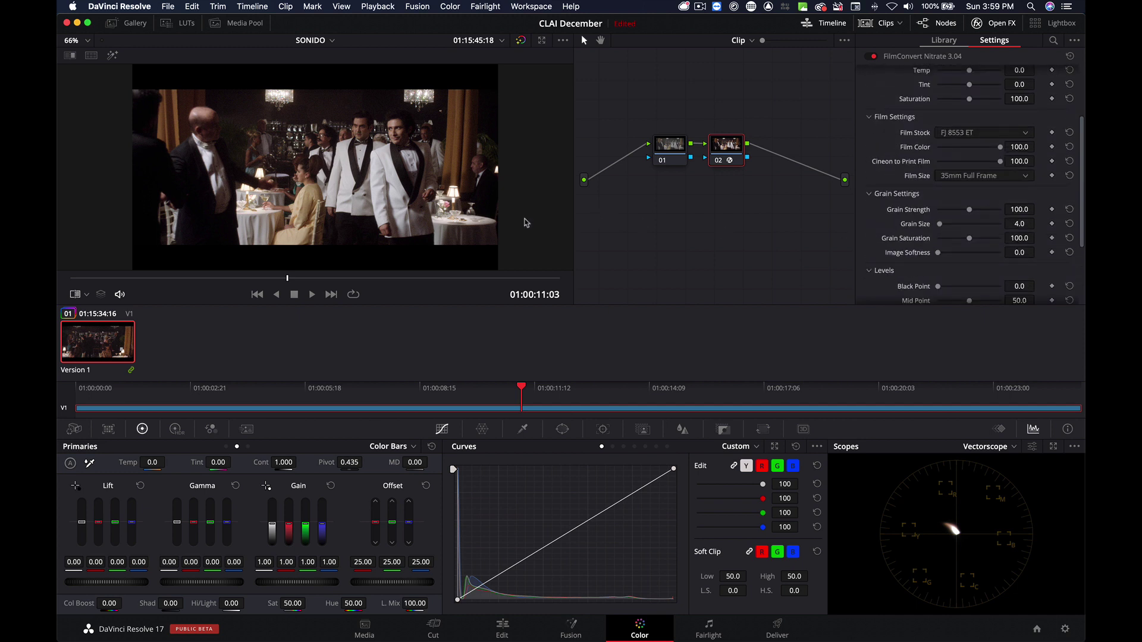
pyautogui.press('super+w')
pyautogui.press('super+f')
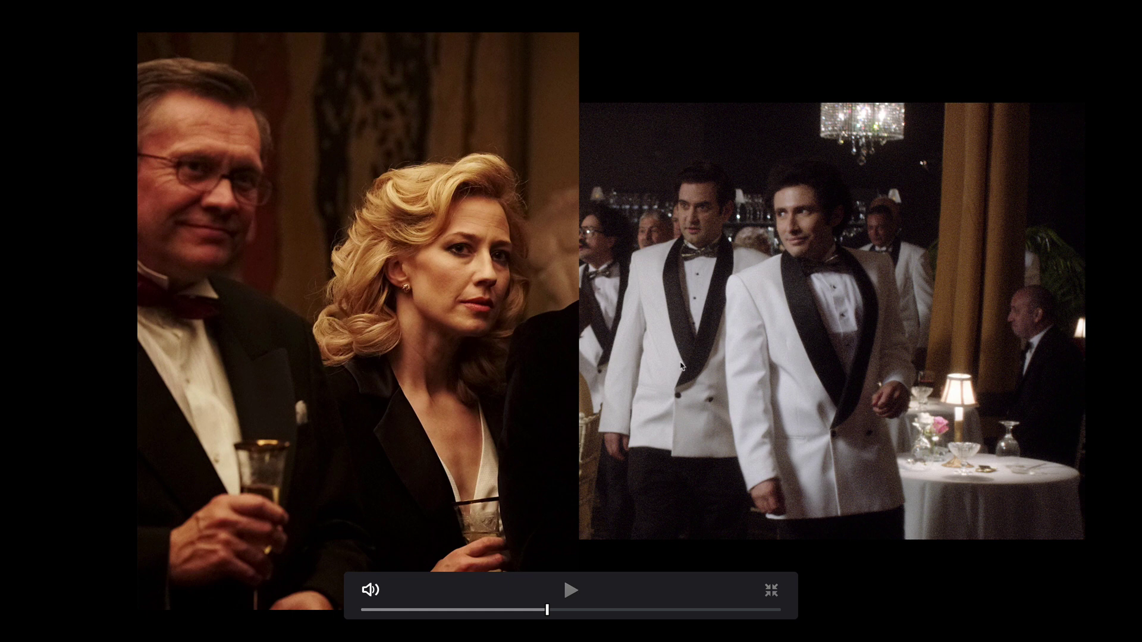
pyautogui.press('Escape')
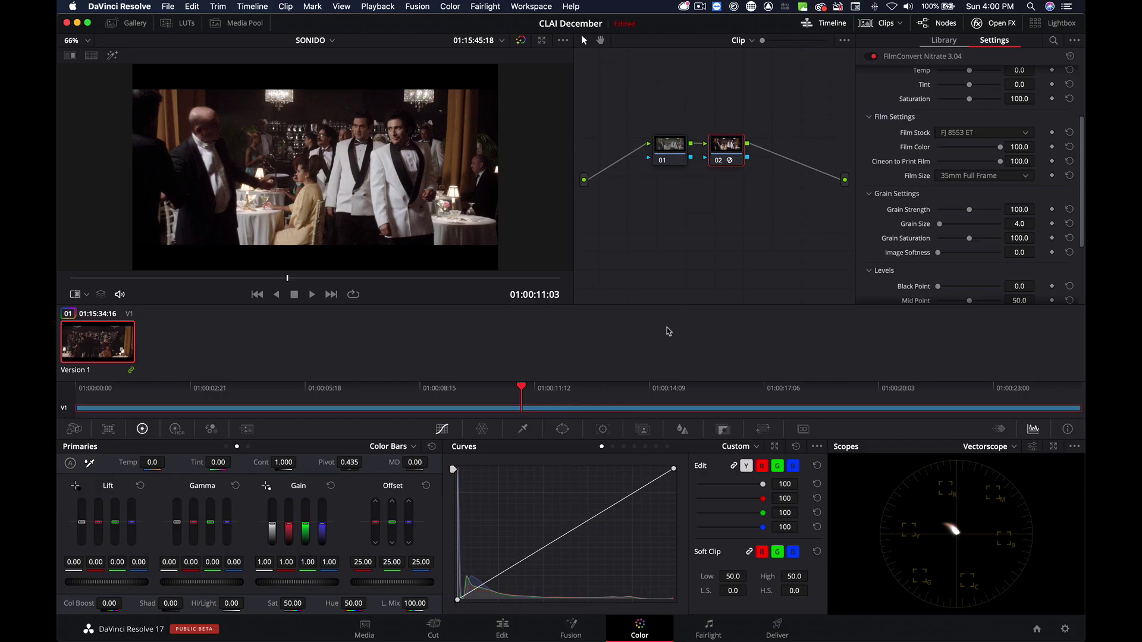
# Load Version 2 of the SONIDO clip and set its Look Designer output profile to FPE
pyautogui.hotkey('ctrl', 'b')
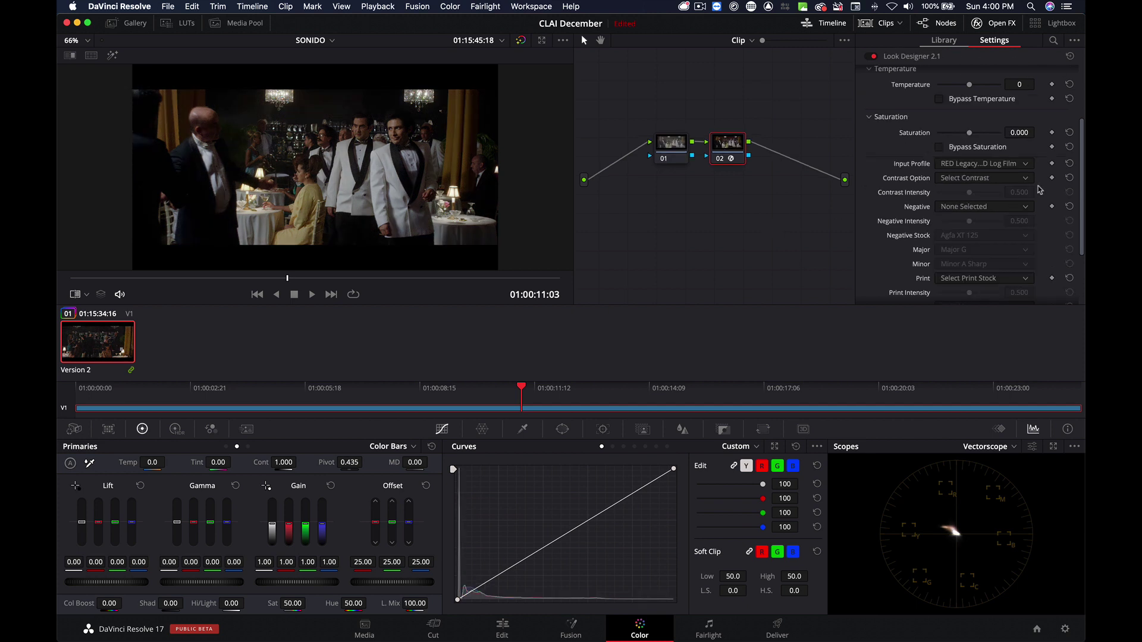
pyautogui.scroll(-3, 1053, 202)
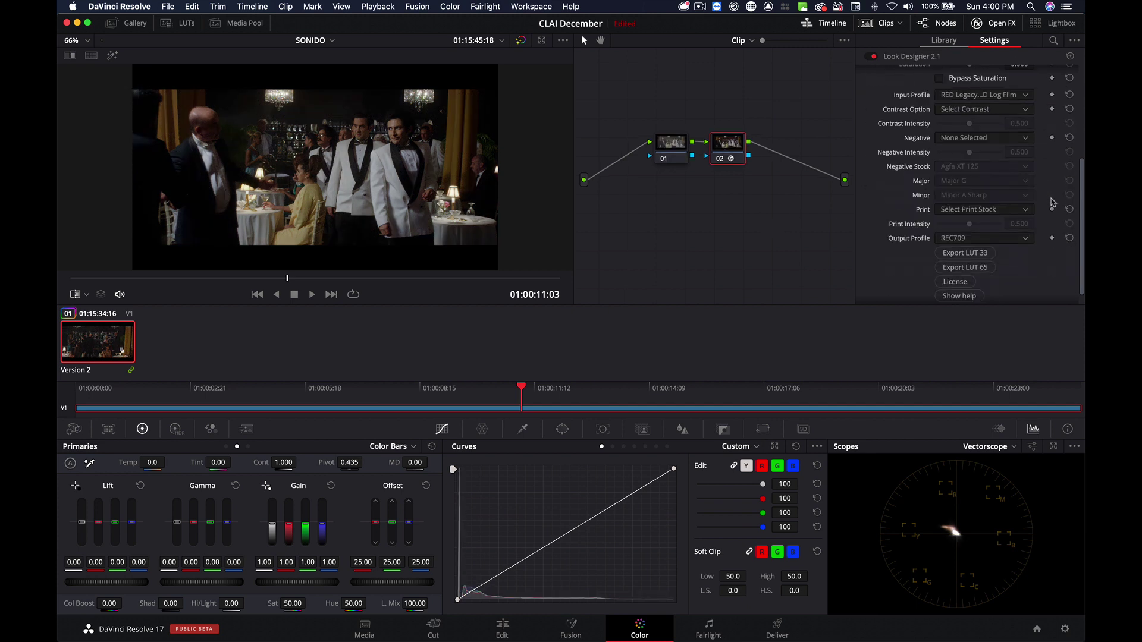
pyautogui.click(1027, 240)
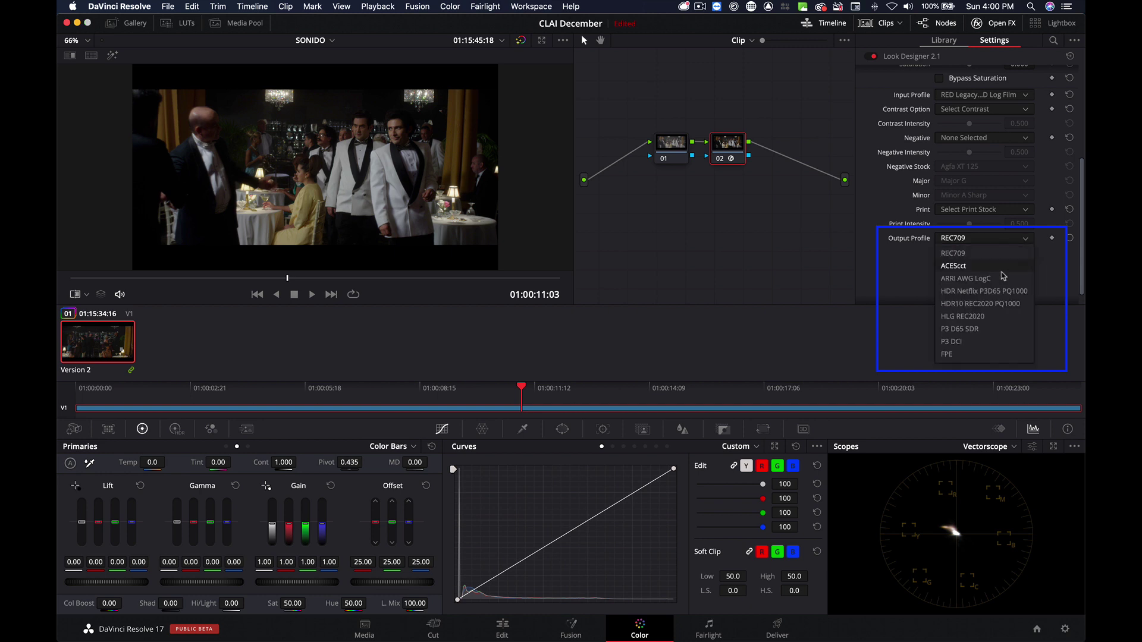
pyautogui.click(987, 354)
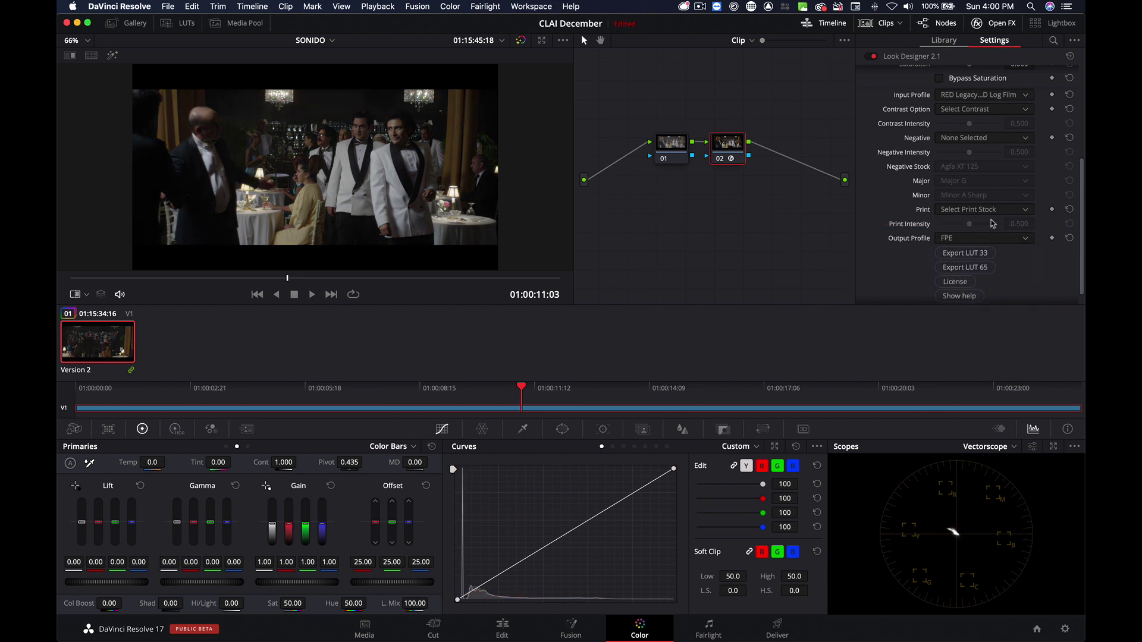
# Set the SONIDO clip's contrast option to Kodak 2383 and its print stock to Kodak Vision Color Print 2383
pyautogui.scroll(4, 993, 223)
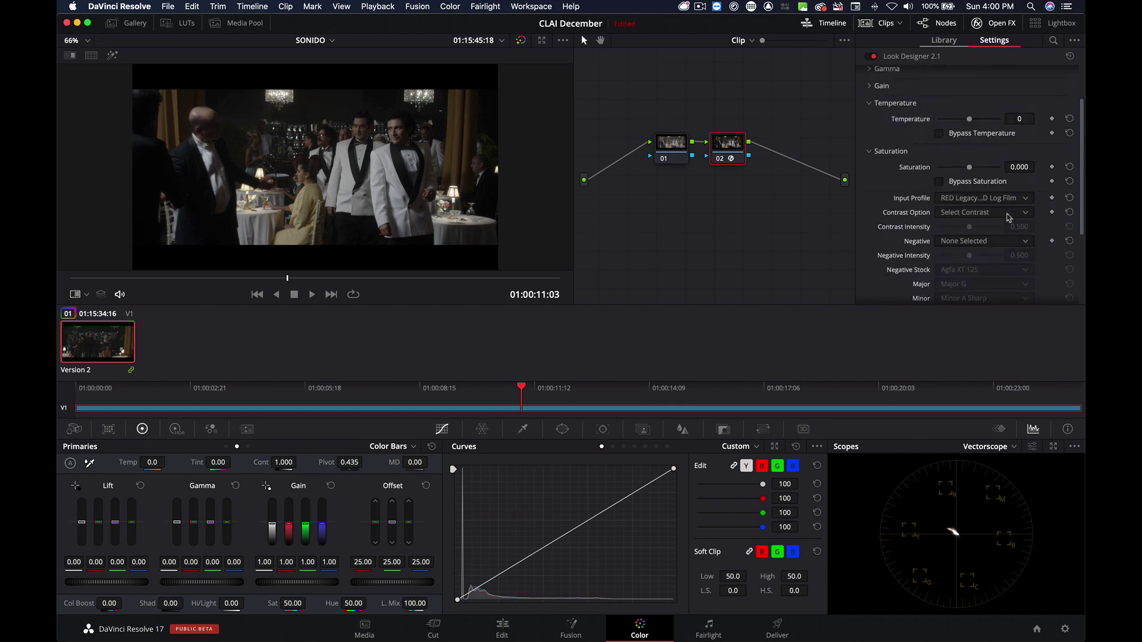
pyautogui.click(1006, 214)
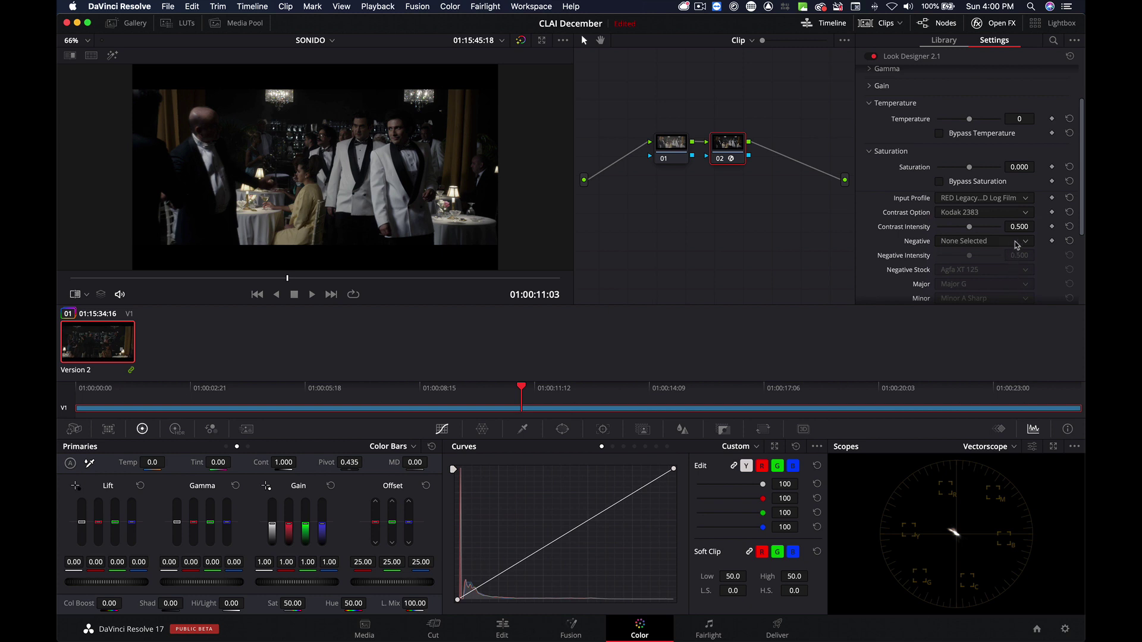
pyautogui.scroll(-3, 1017, 245)
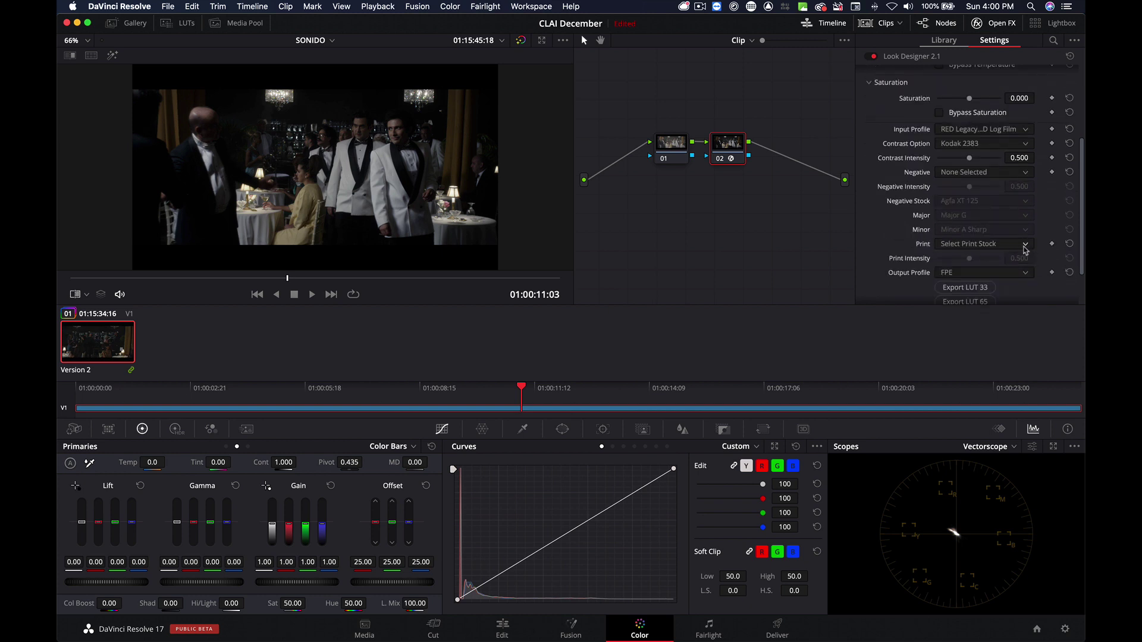
pyautogui.click(1025, 251)
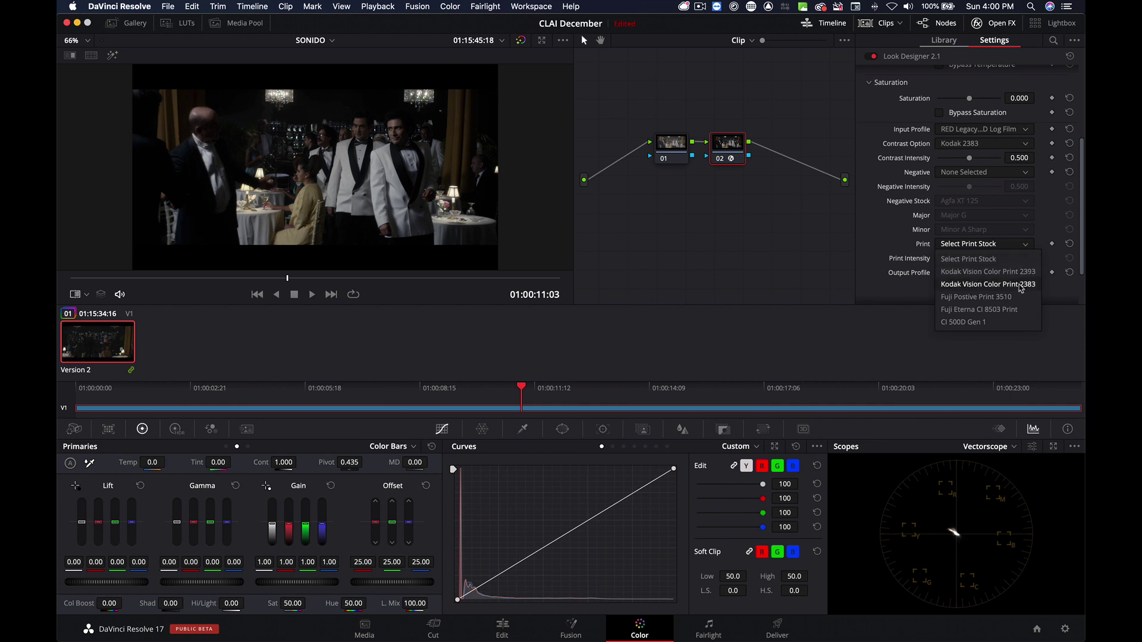
pyautogui.click(1018, 284)
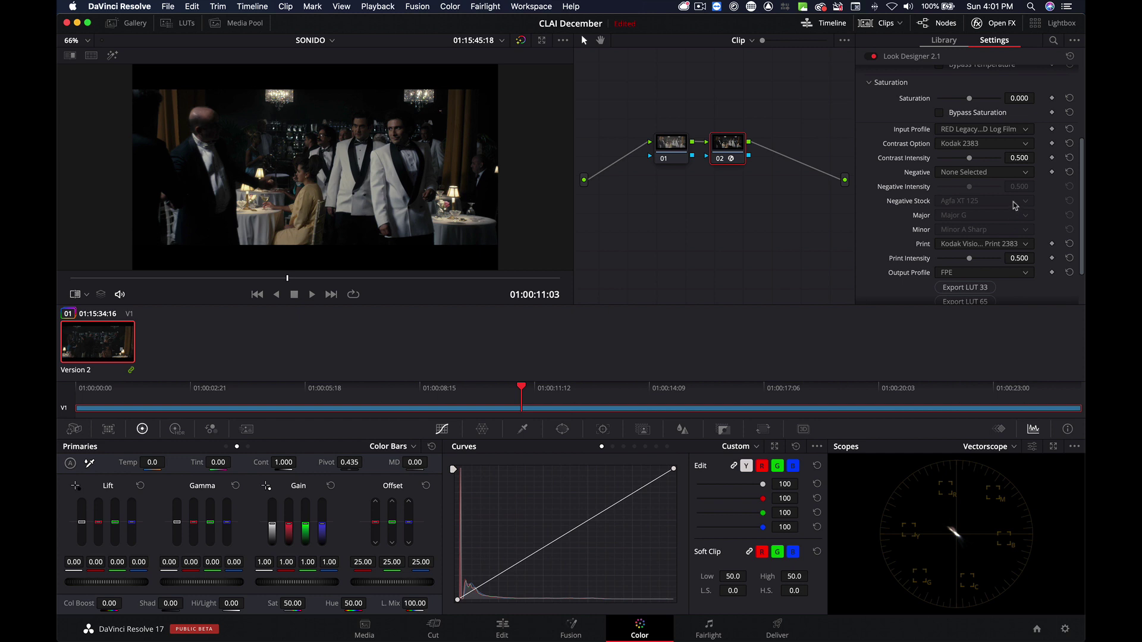
# Lower the contrast intensity to about 0.349 and apply the Fuji Eterna 8553 negative stock to the SONIDO clip
pyautogui.moveTo(970, 158); pyautogui.dragTo(959, 159)
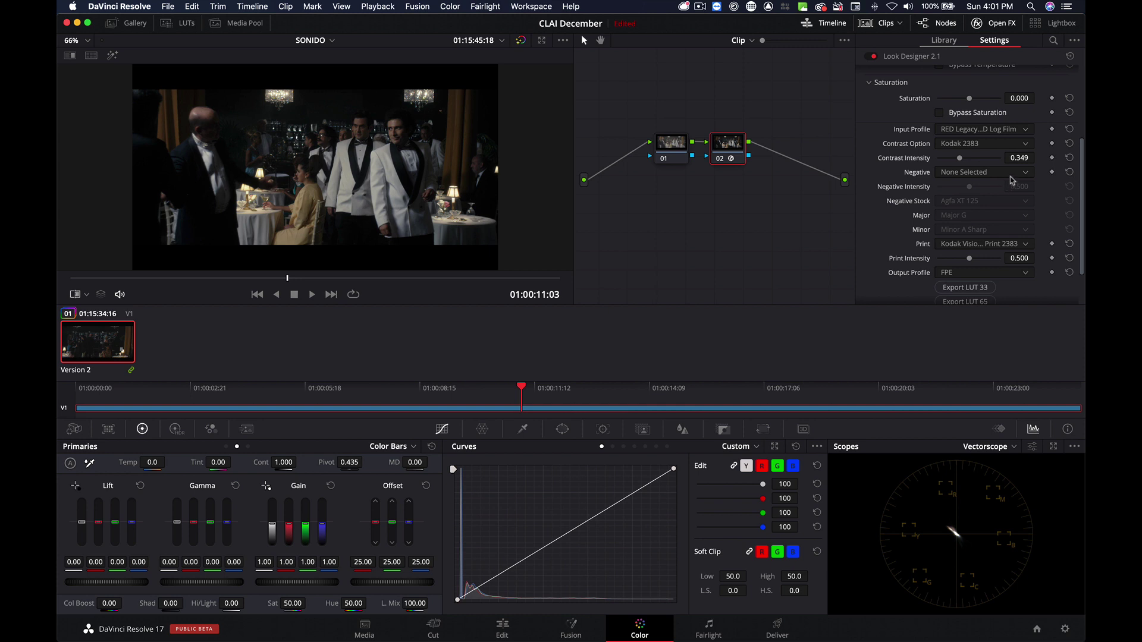
pyautogui.click(1009, 173)
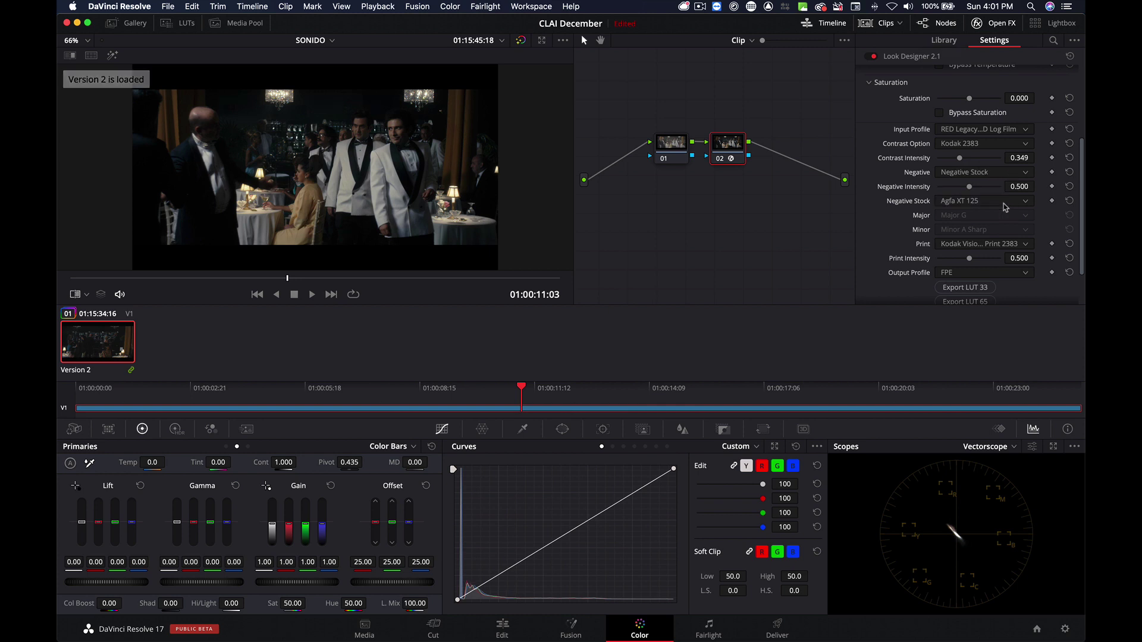
pyautogui.click(1005, 187)
pyautogui.click(1005, 201)
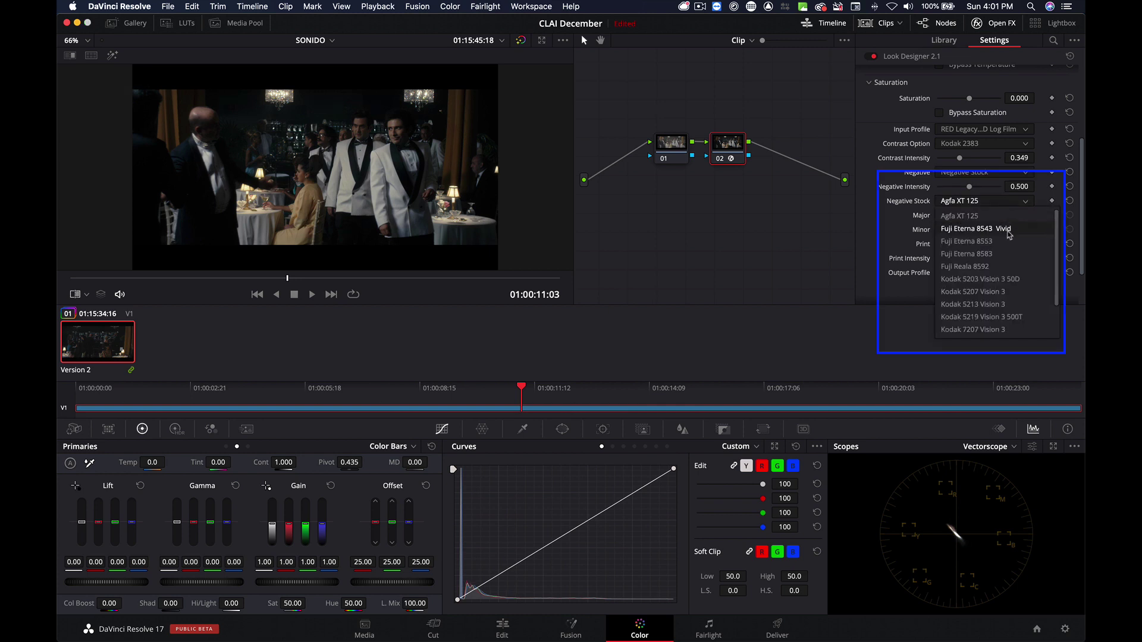
pyautogui.click(991, 242)
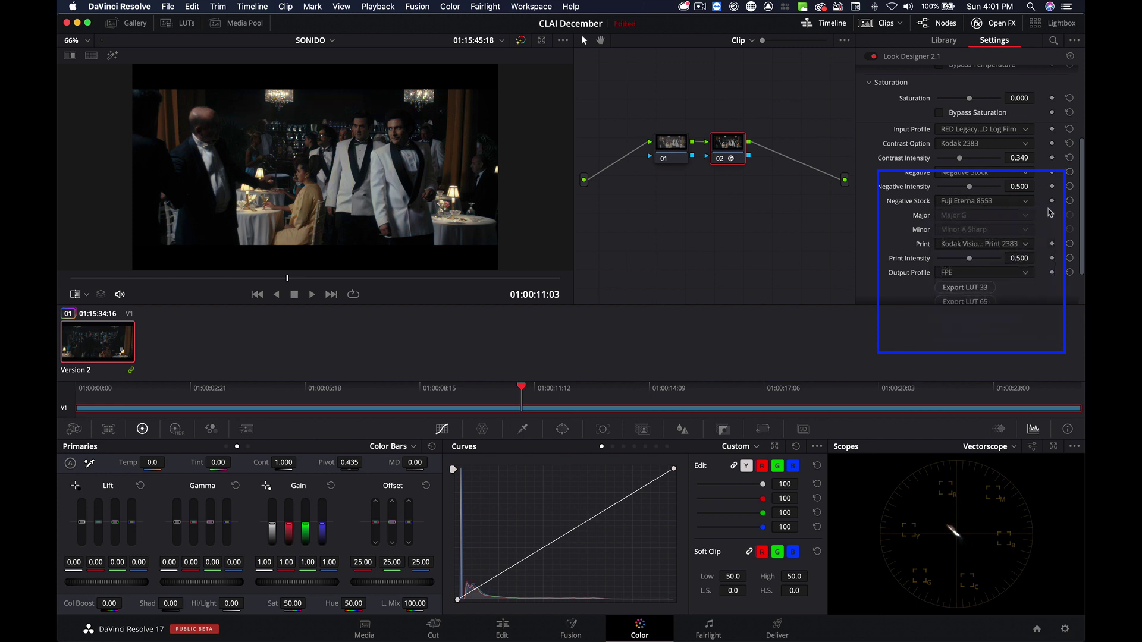
# Raise the SONIDO clip's negative intensity to about 0.918 and its print intensity to about 0.890
pyautogui.moveTo(972, 189); pyautogui.dragTo(995, 189)
pyautogui.moveTo(969, 258); pyautogui.dragTo(996, 269)
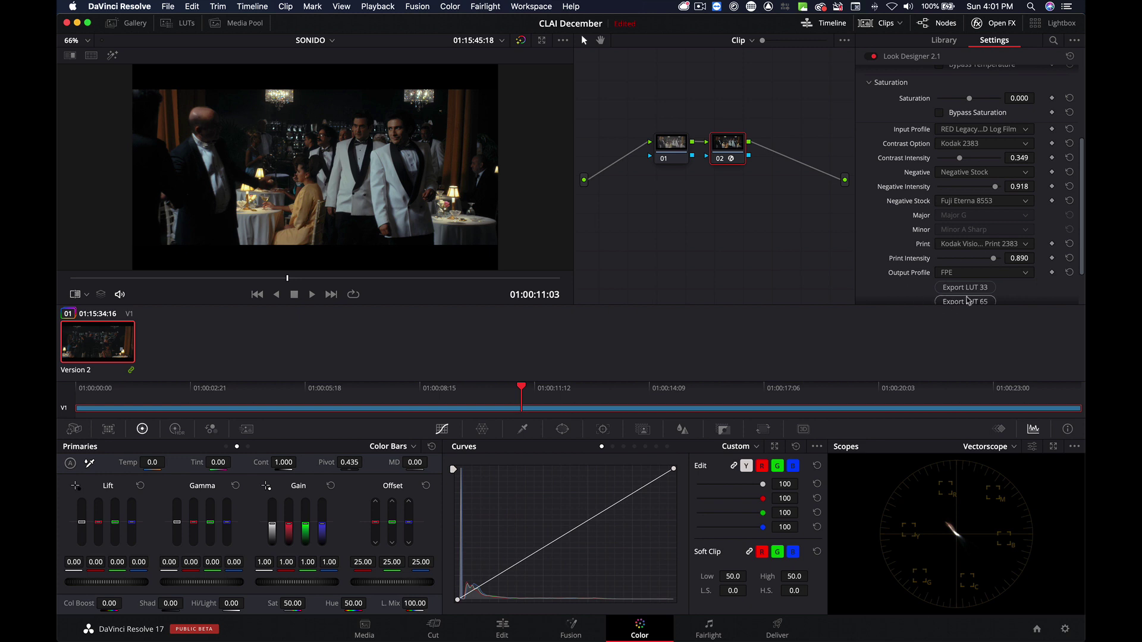
pyautogui.scroll(-3, 980, 276)
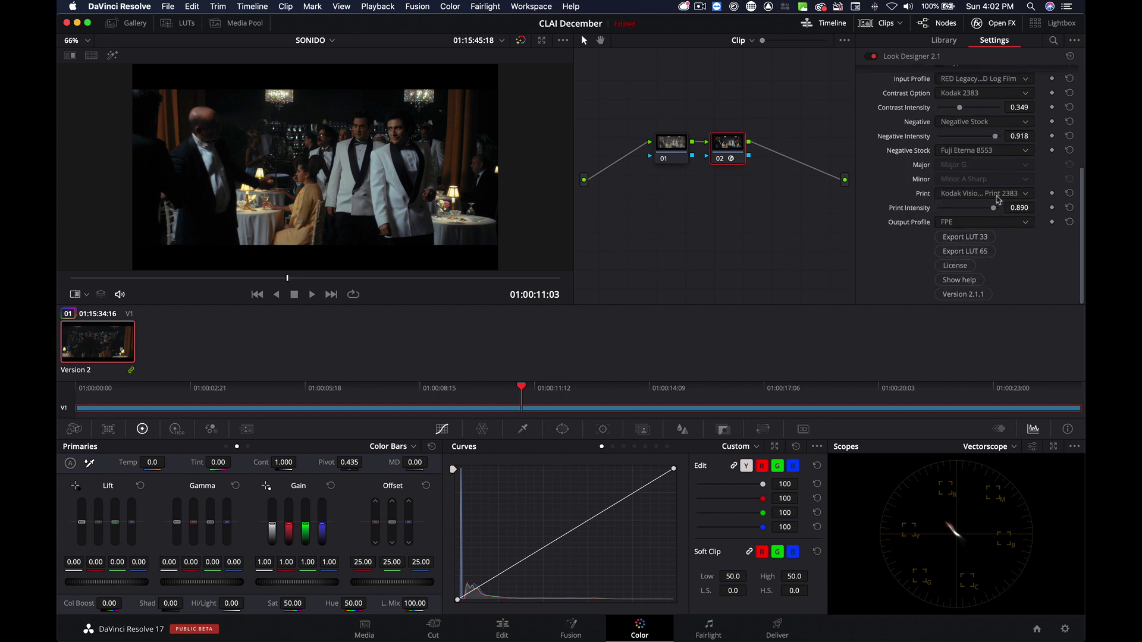
# Set the SONIDO clip's temperature to 200 and its subtractive color to C 1.019, M 1.016 and Y 1.016
pyautogui.scroll(10, 998, 200)
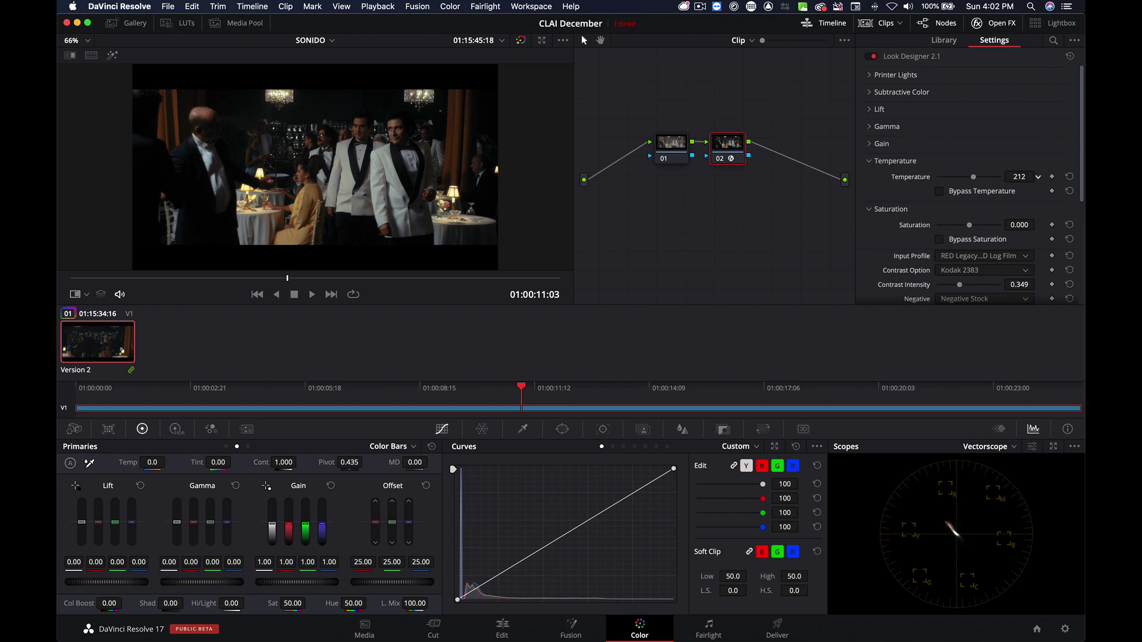
pyautogui.click(870, 94)
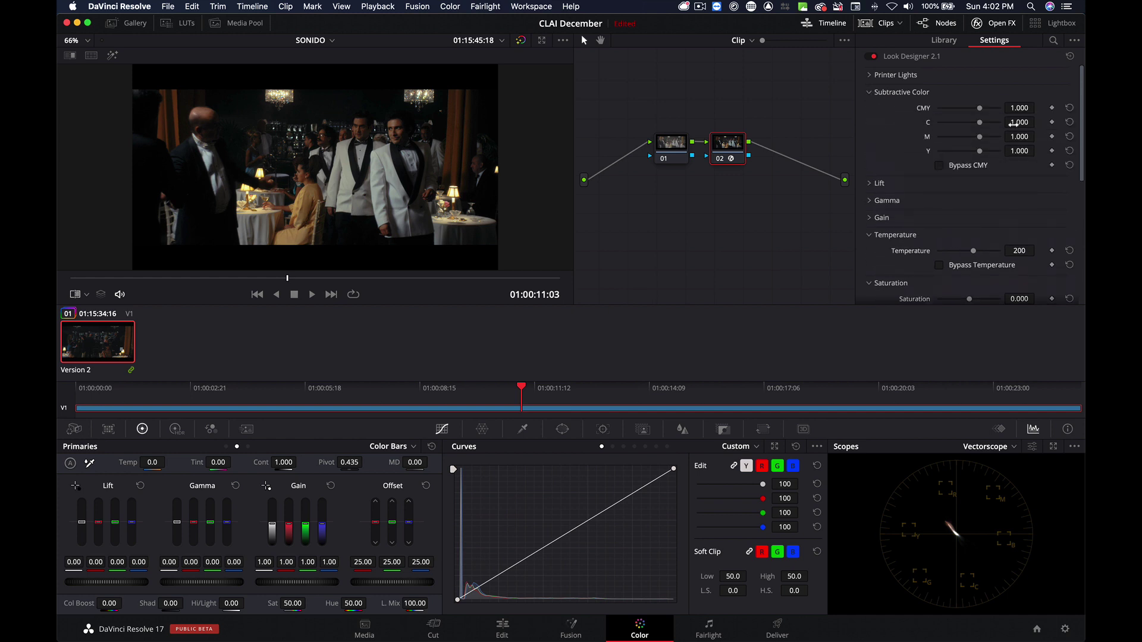
pyautogui.moveTo(1038, 151); pyautogui.dragTo(1019, 152)
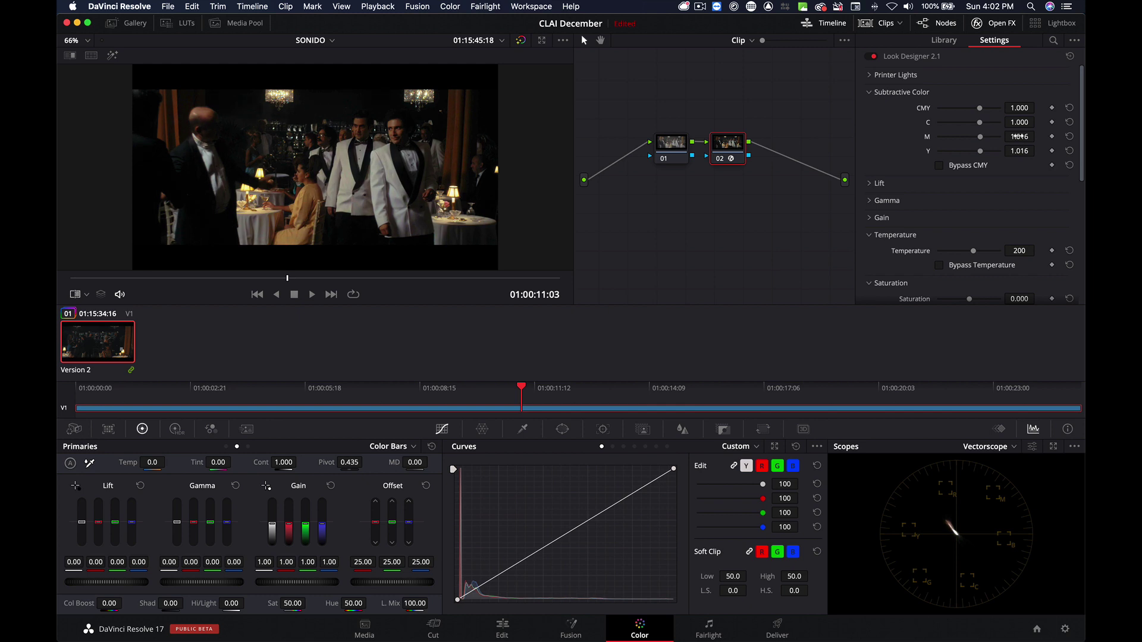
pyautogui.moveTo(1011, 122); pyautogui.dragTo(1028, 90)
# Raise the printer lights RGB and set subtractive color to C 1.027, M 1.039 and Y 1.047 against the wiped-in reference still
pyautogui.click(869, 75)
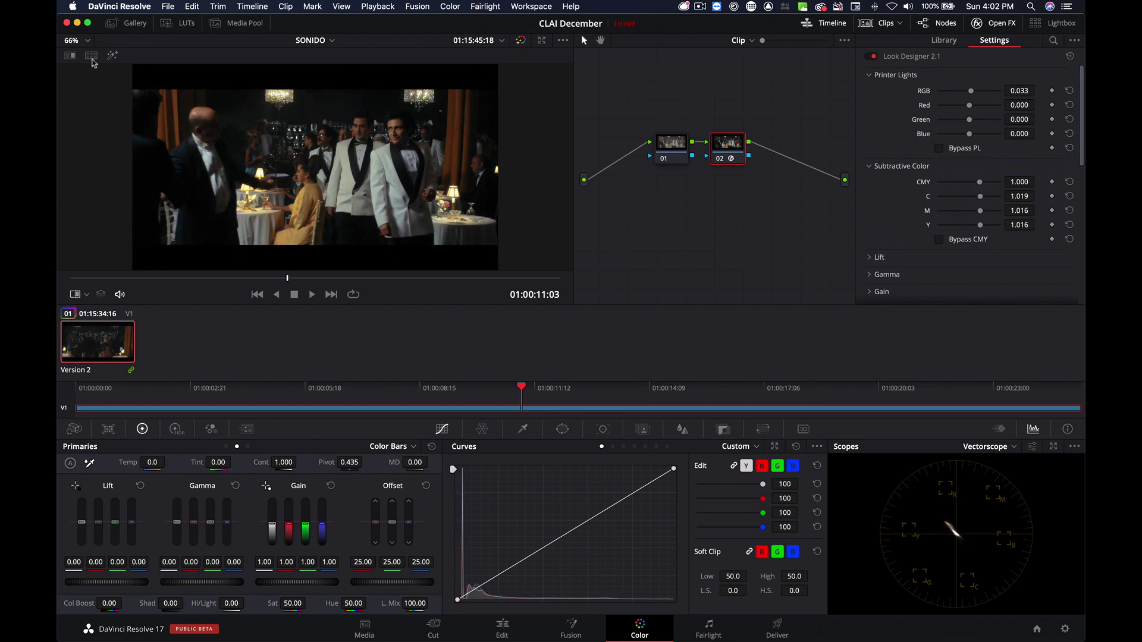
pyautogui.click(69, 55)
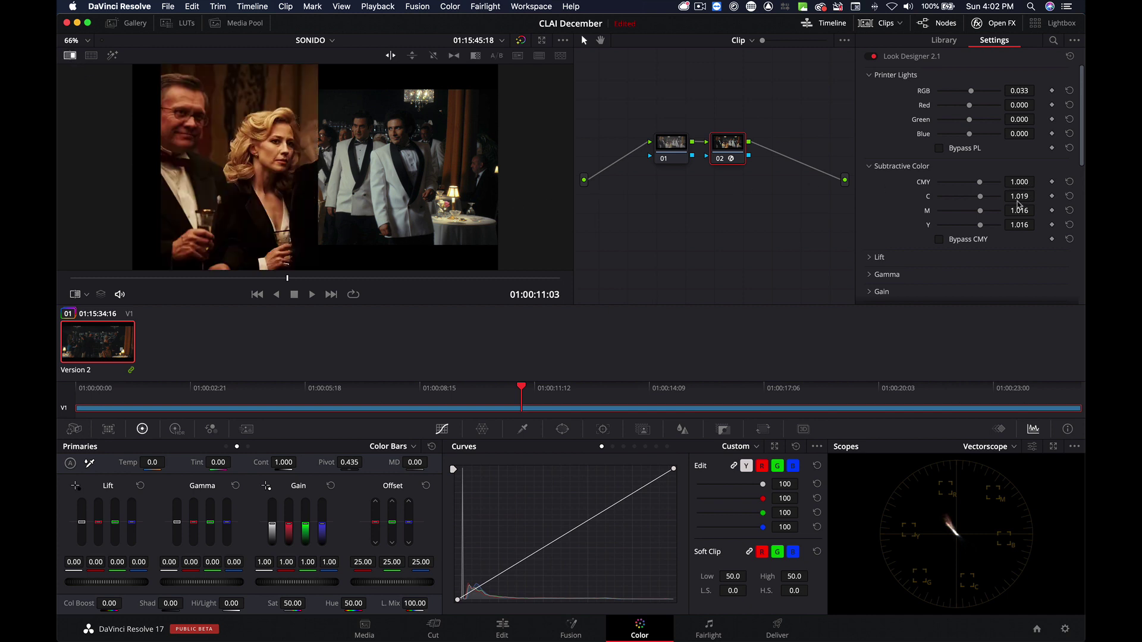
pyautogui.moveTo(1019, 226)
pyautogui.mouseDown()
pyautogui.moveTo(1030, 226)
pyautogui.moveTo(1038, 196)
pyautogui.moveTo(1017, 207)
pyautogui.mouseUp()
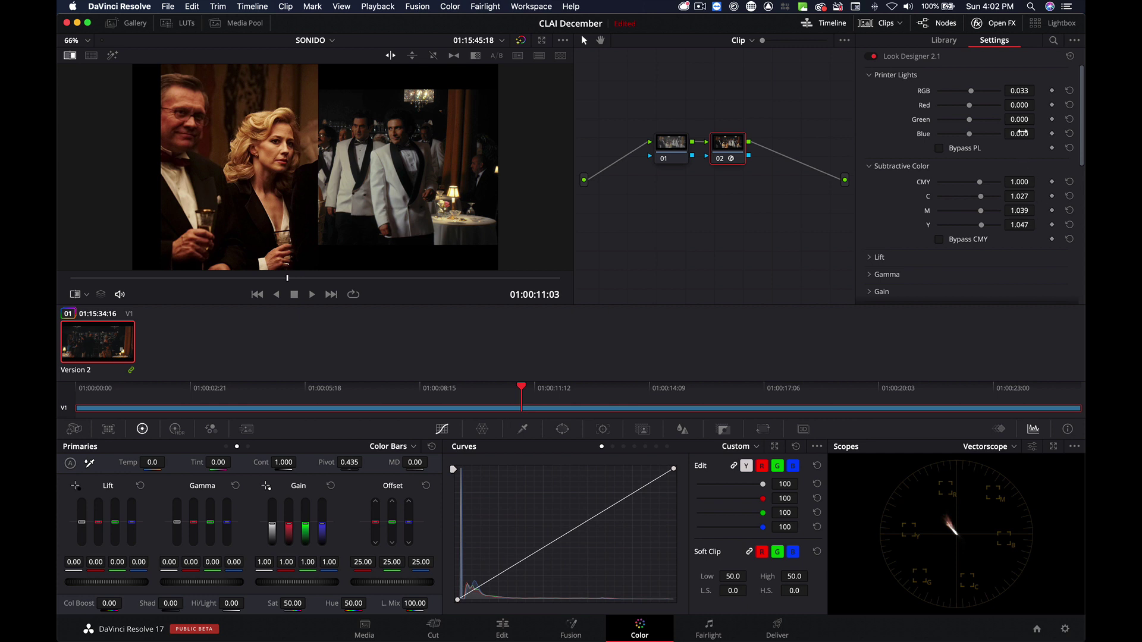
pyautogui.moveTo(1038, 90); pyautogui.dragTo(1038, 90)
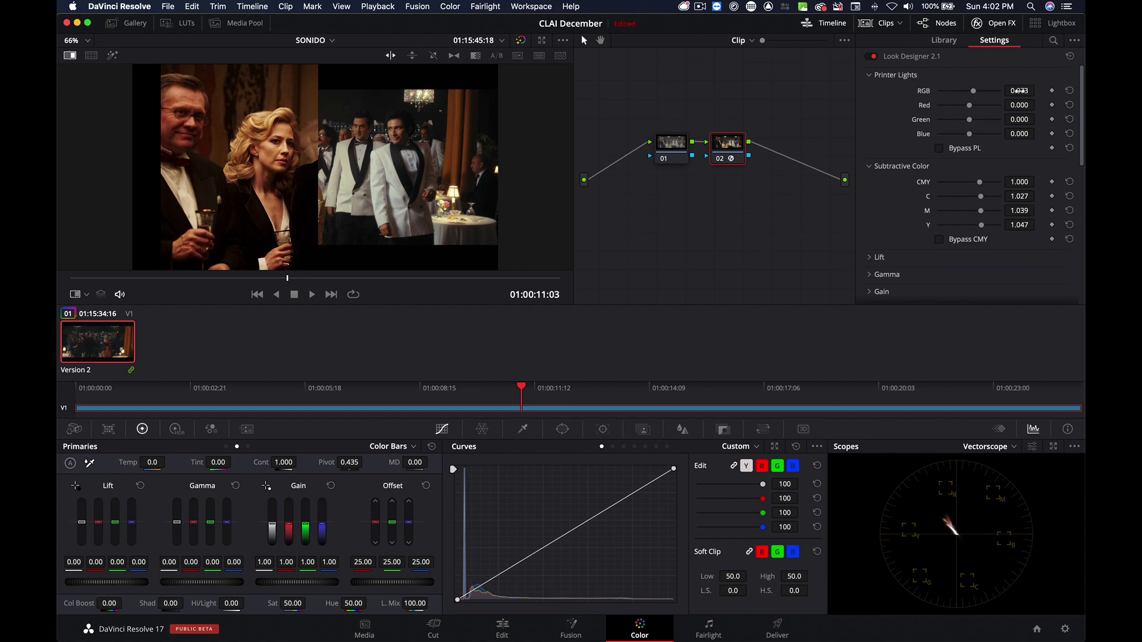
# Compare the Look Designer grade of the SONIDO clip full screen with the reference still
pyautogui.press('super+f')
pyautogui.moveTo(542, 616)
pyautogui.mouseDown()
pyautogui.moveTo(498, 618)
pyautogui.moveTo(572, 614)
pyautogui.moveTo(546, 622)
pyautogui.mouseUp()
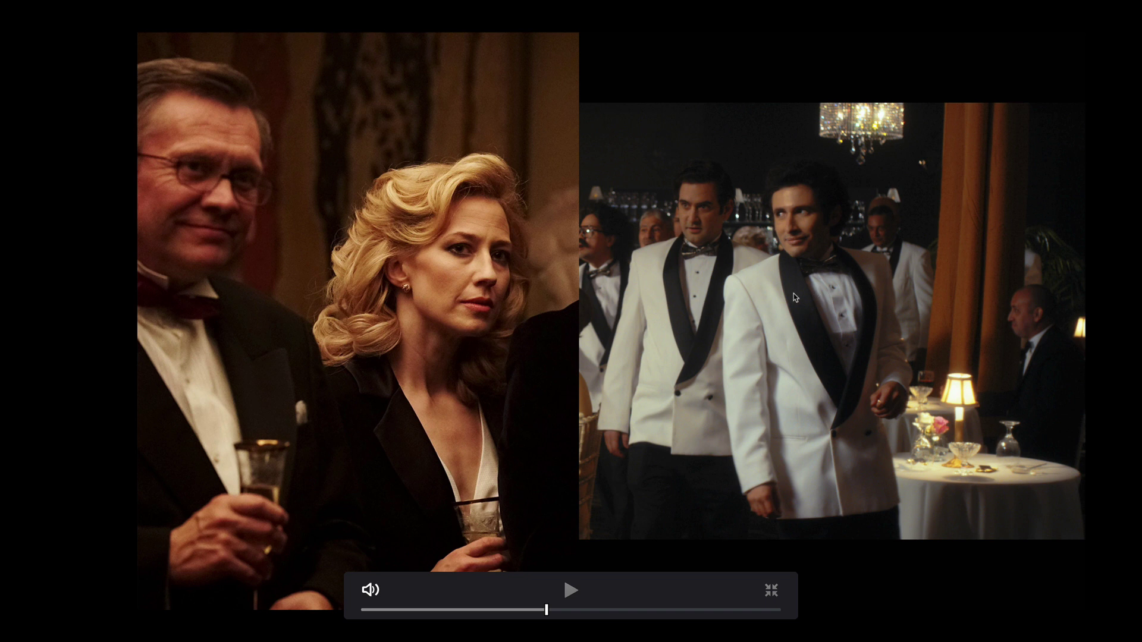
pyautogui.press('Escape')
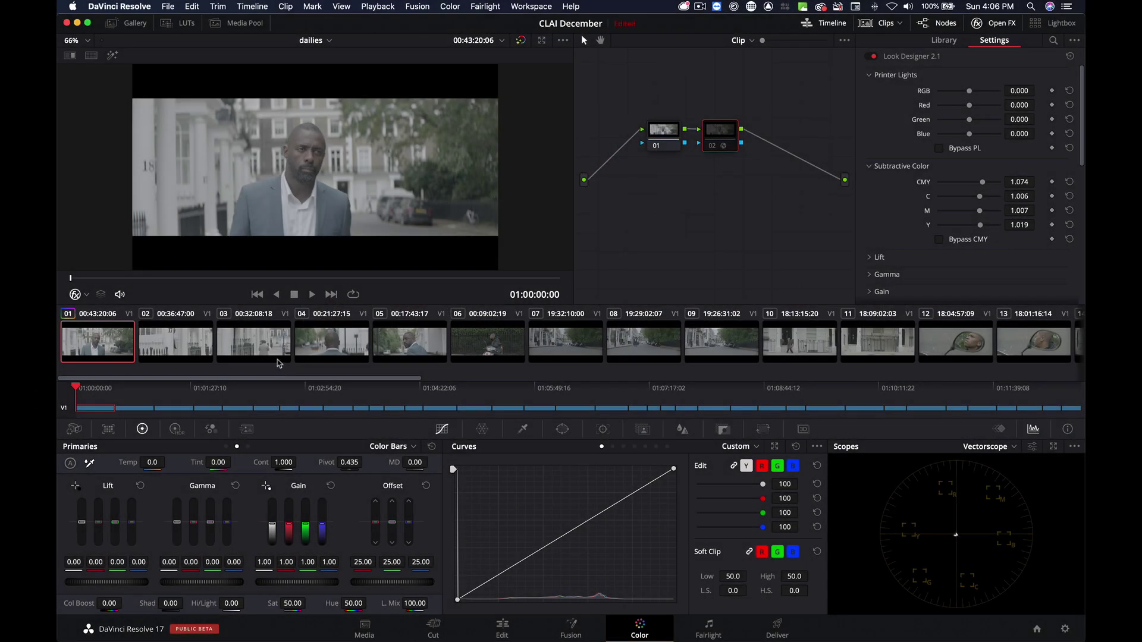
# Enable the Look Designer node on the first dailies clip and move the playhead to 01:00:10:09
pyautogui.hscroll(3, 455, 388)
pyautogui.hscroll(-5, 455, 388)
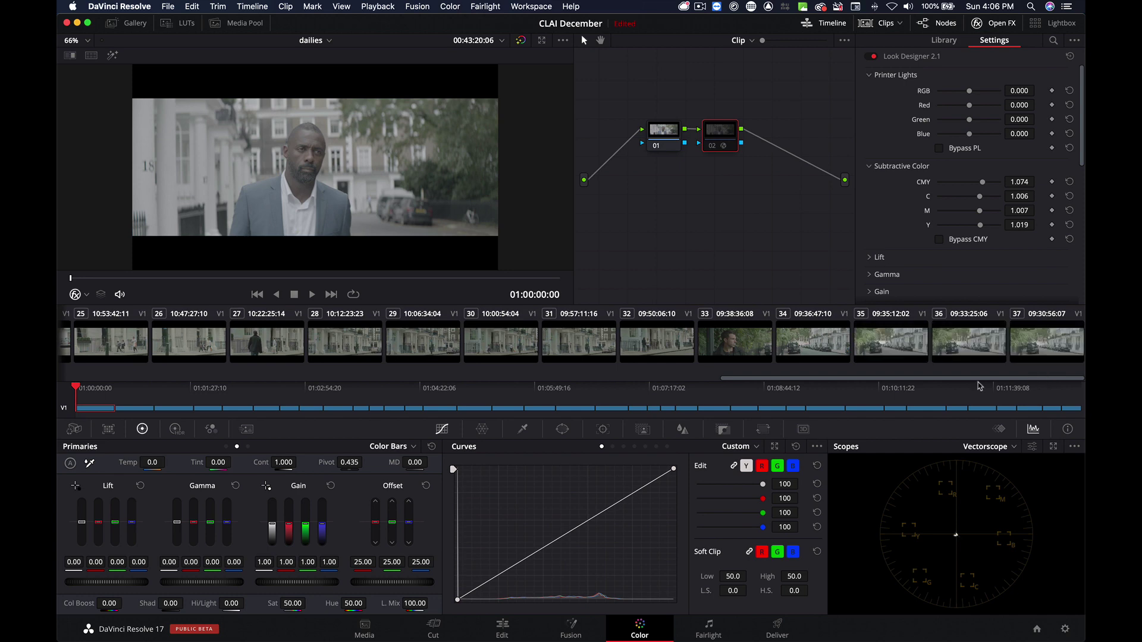
pyautogui.click(715, 150)
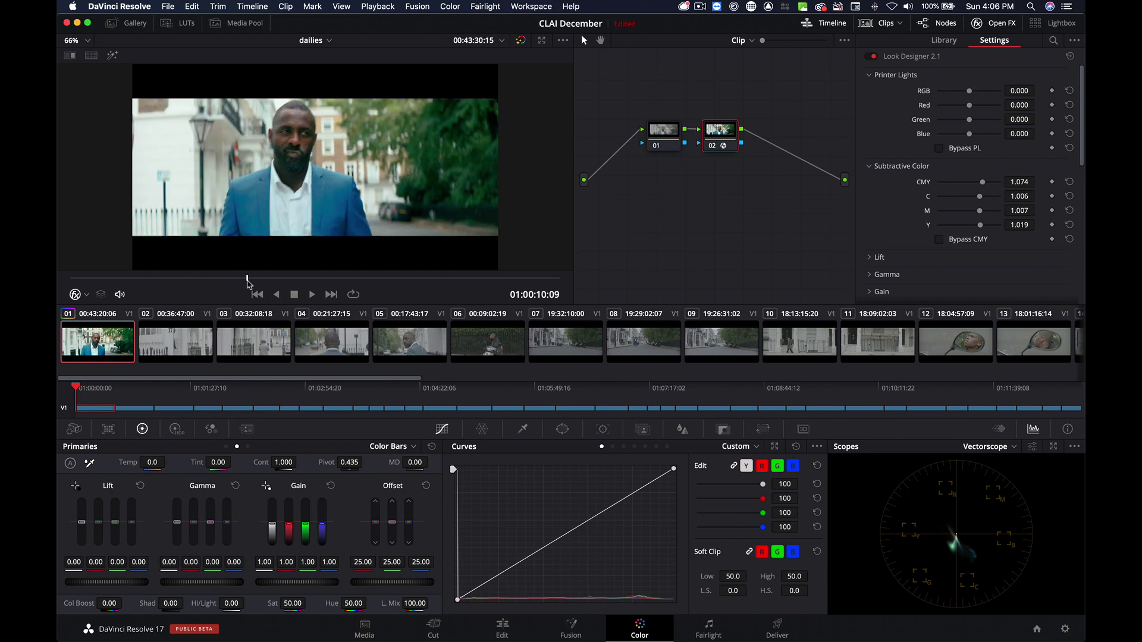
# Select dailies clips 02 through the last one and apply the grade of clip 01 to all of them
pyautogui.moveTo(189, 283); pyautogui.dragTo(164, 288)
pyautogui.click(182, 345)
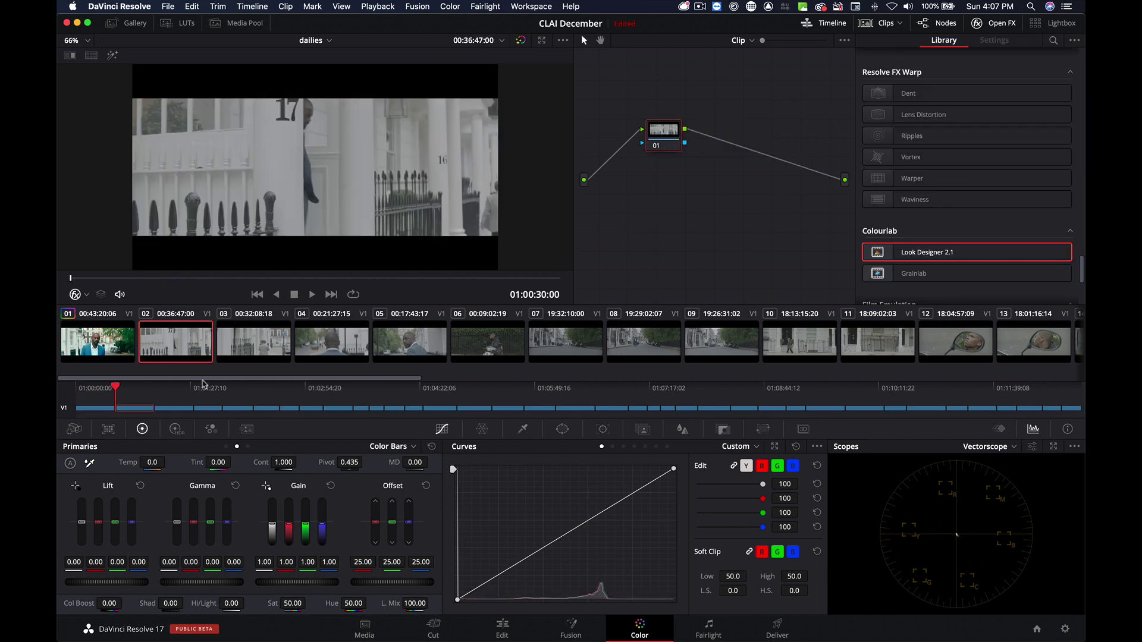
pyautogui.moveTo(208, 378); pyautogui.dragTo(1021, 427)
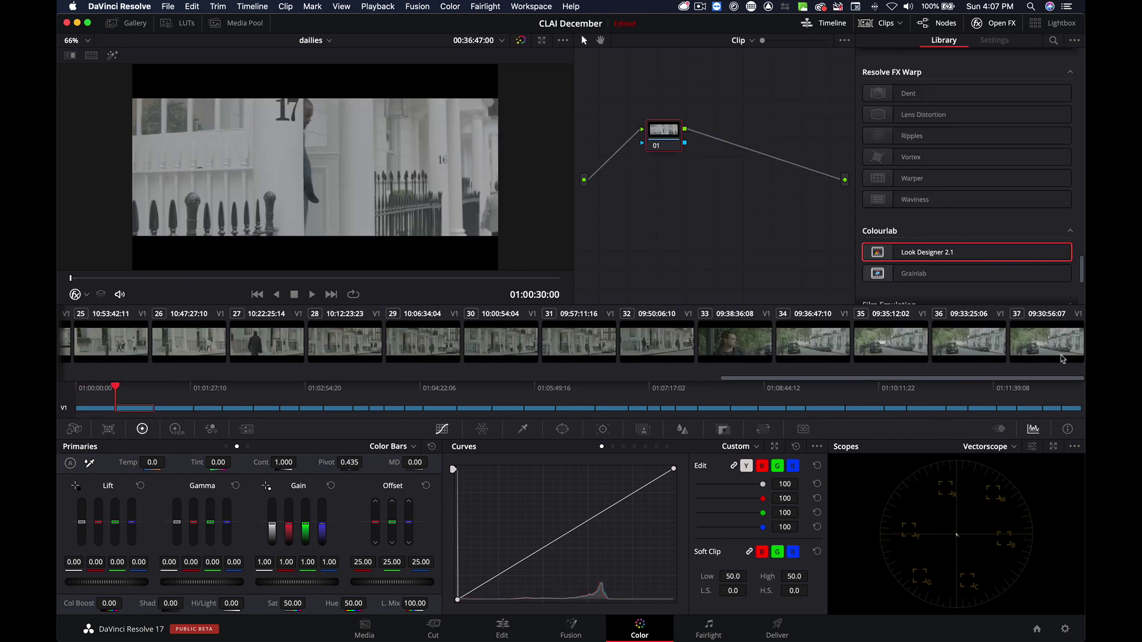
pyautogui.press('super+a')
pyautogui.moveTo(1004, 378); pyautogui.dragTo(168, 388)
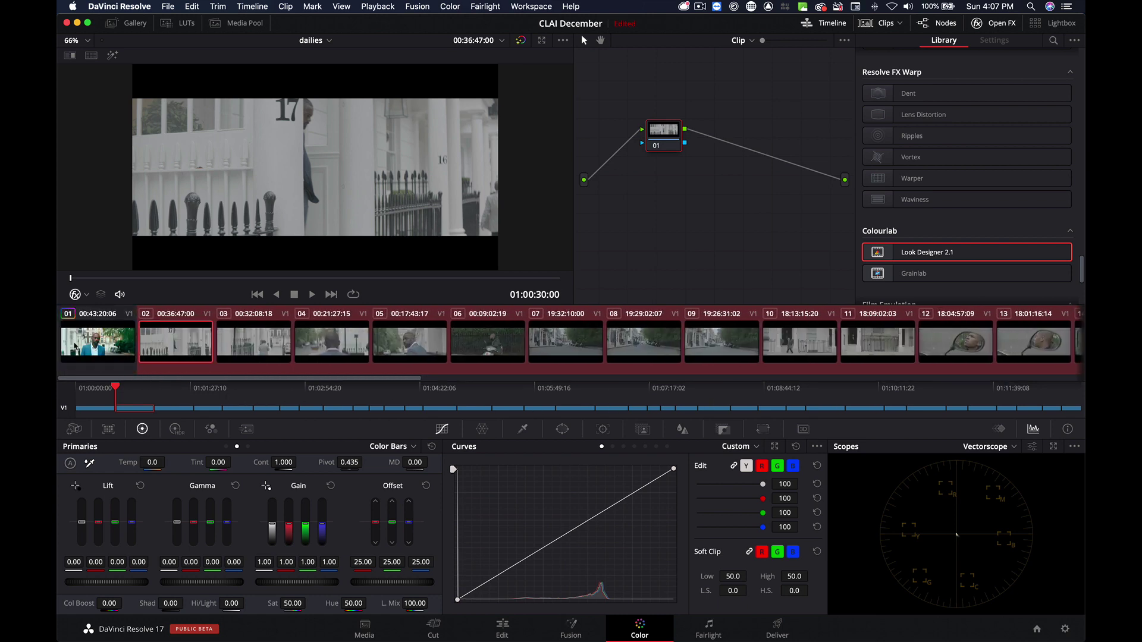
pyautogui.rightClick(75, 345)
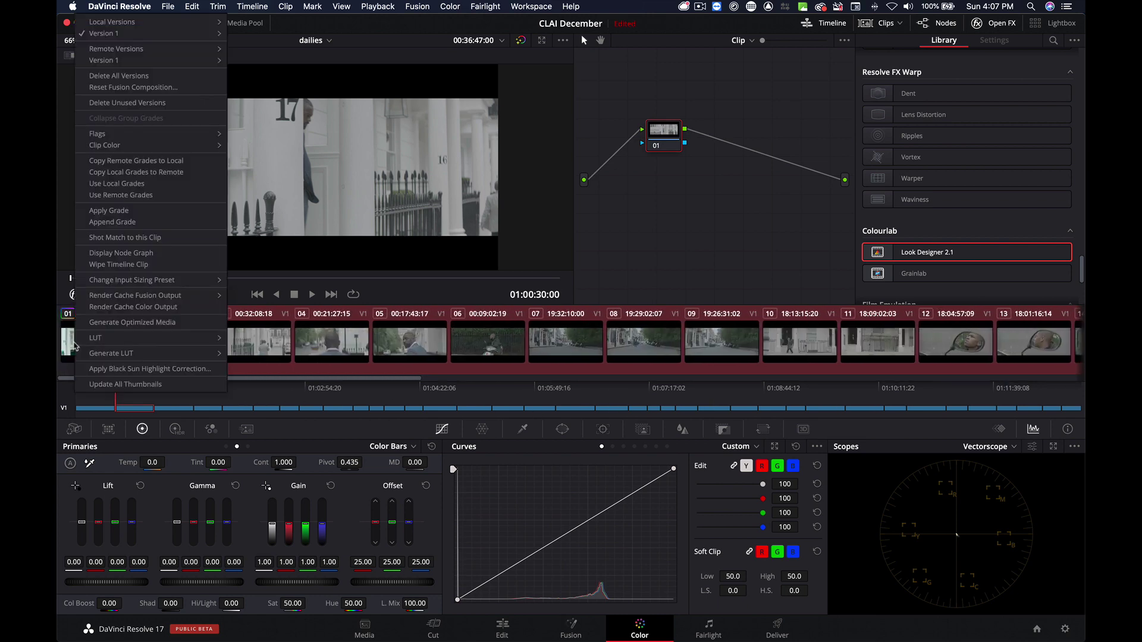
pyautogui.click(110, 212)
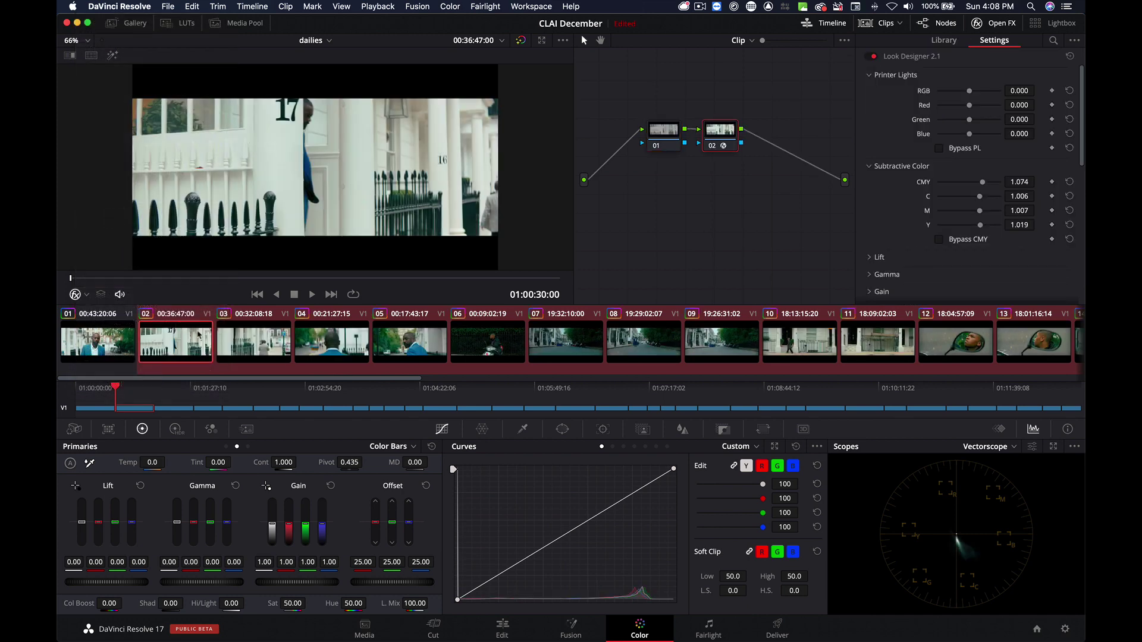
# Check the applied look on dailies clips 03, 04 and 05
pyautogui.click(265, 351)
pyautogui.click(331, 347)
pyautogui.click(416, 354)
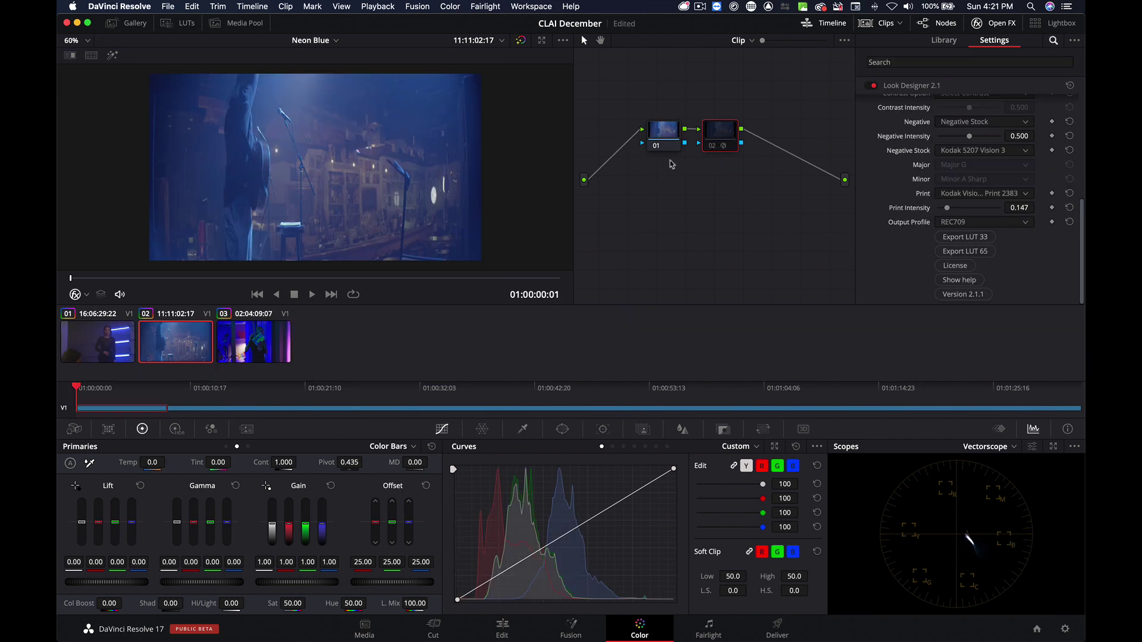
# Enable Look Designer node 02 on clip 02 of the Neon Blue timeline and play the clip full screen
pyautogui.click(714, 148)
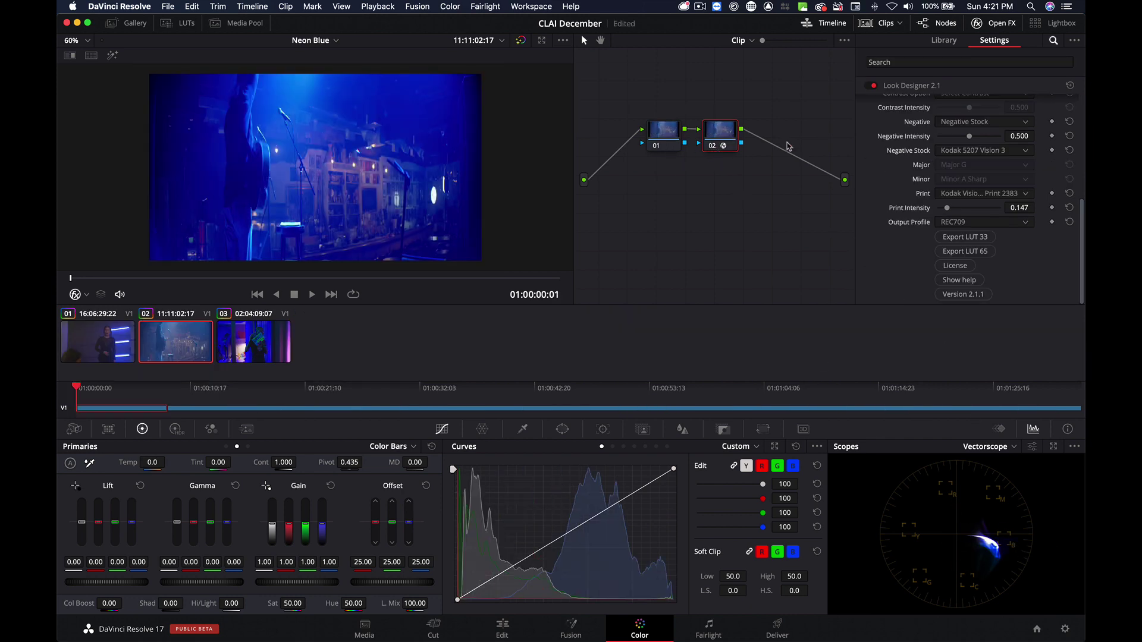
pyautogui.scroll(2, 1034, 203)
pyautogui.scroll(2, 1034, 202)
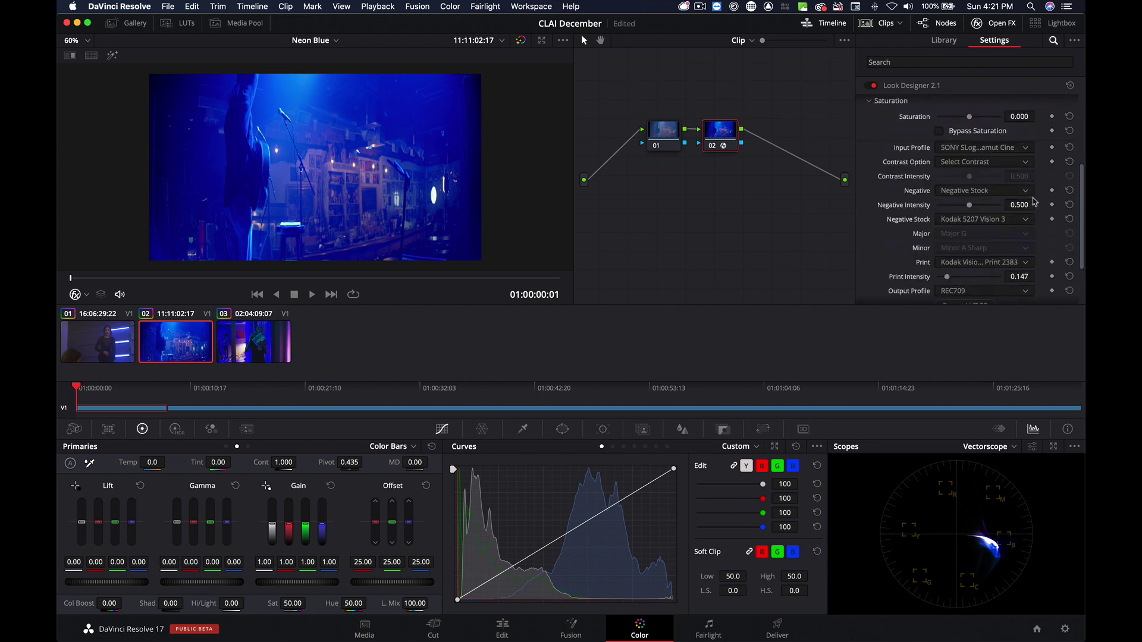
pyautogui.press('super+f')
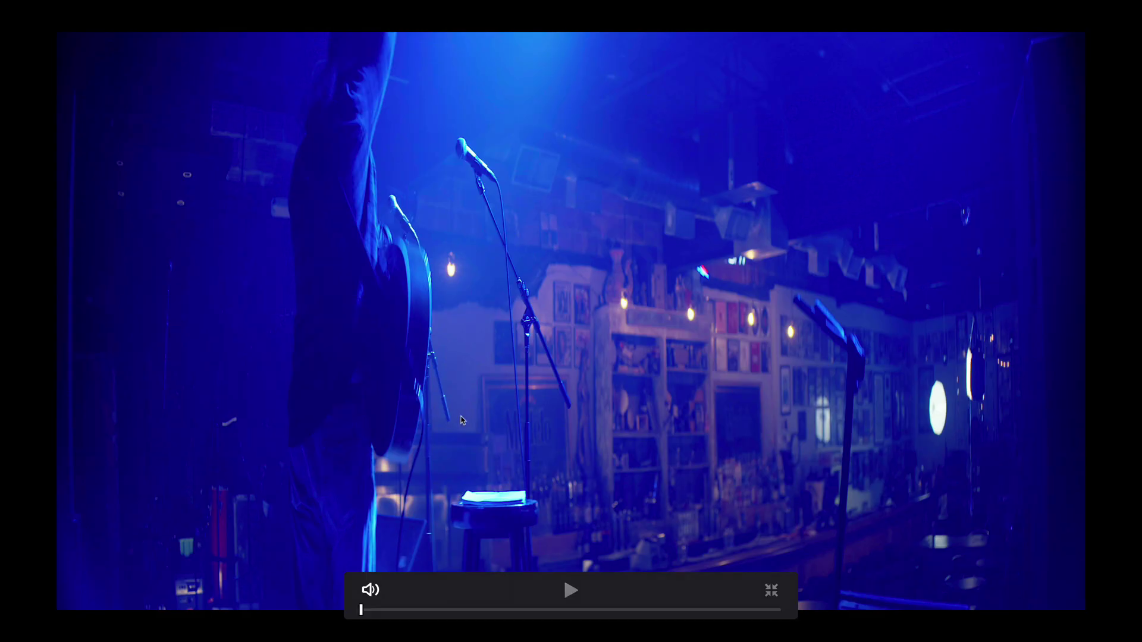
pyautogui.press('space')
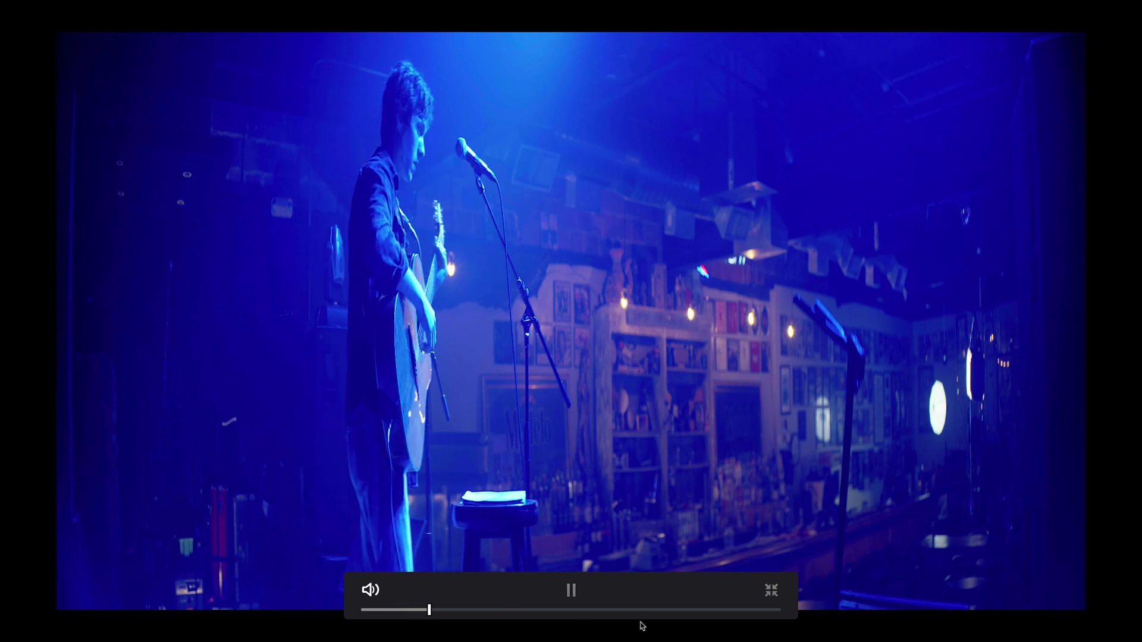